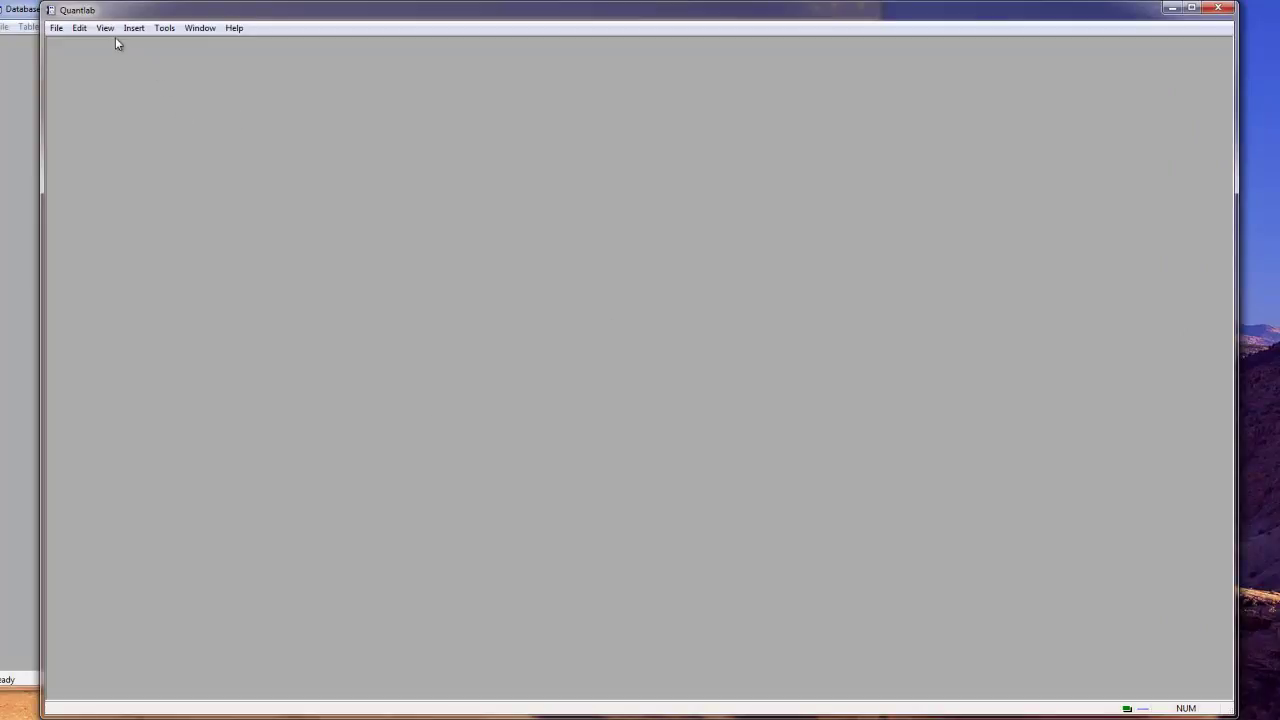
- Show the workspace browser with the Library displayed above the Workspace
click(106, 28)
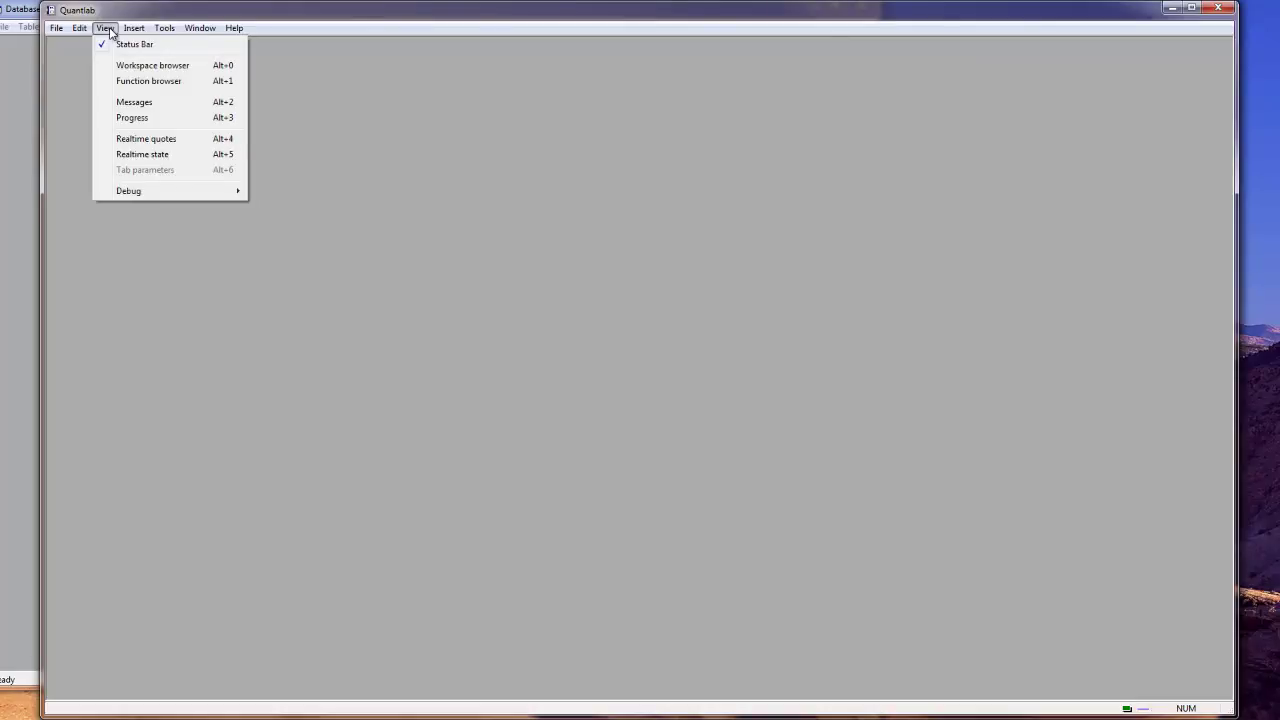
click(150, 65)
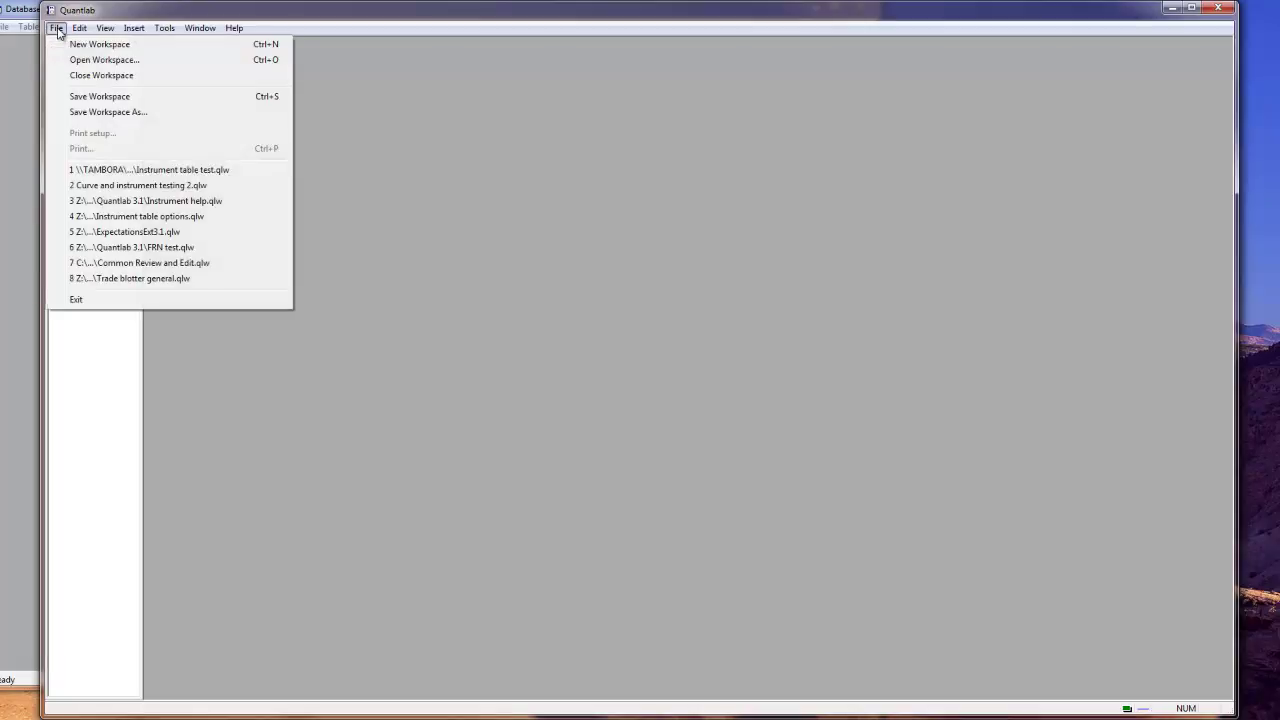
click(57, 29)
click(86, 55)
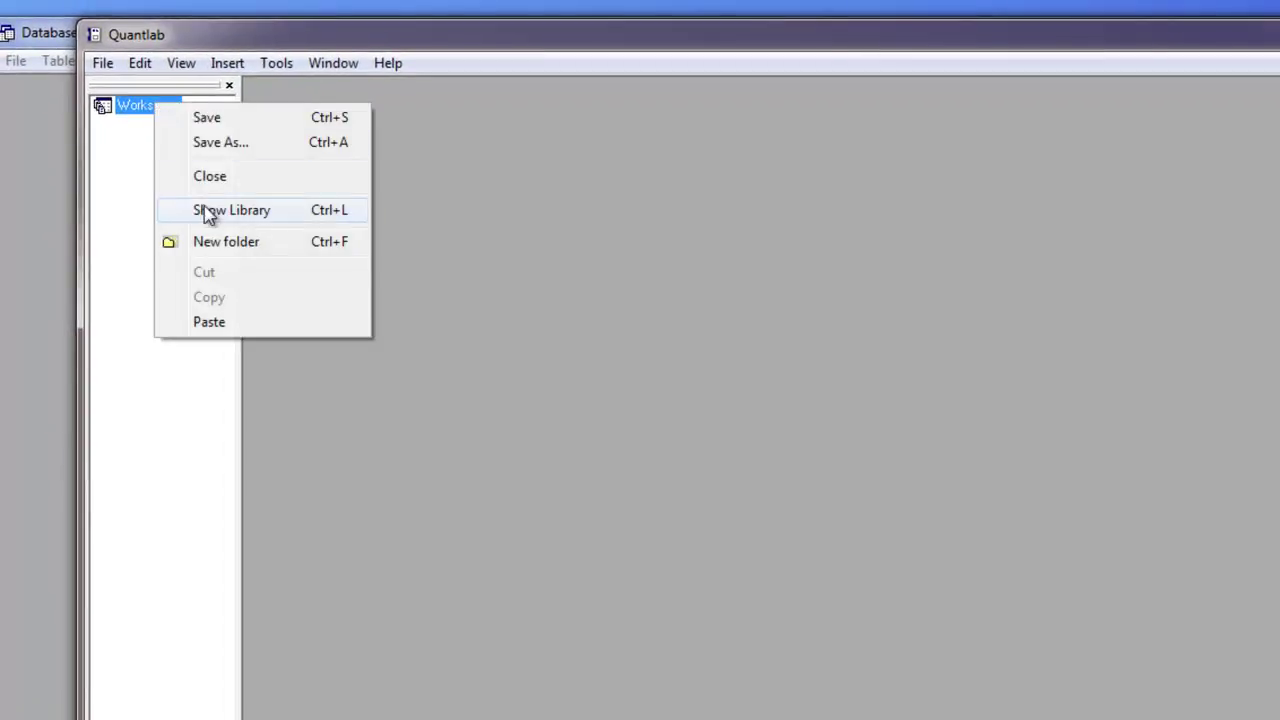
click(206, 216)
- Expand <libs>, then open and close libs/matrix_fcn.ql
click(104, 123)
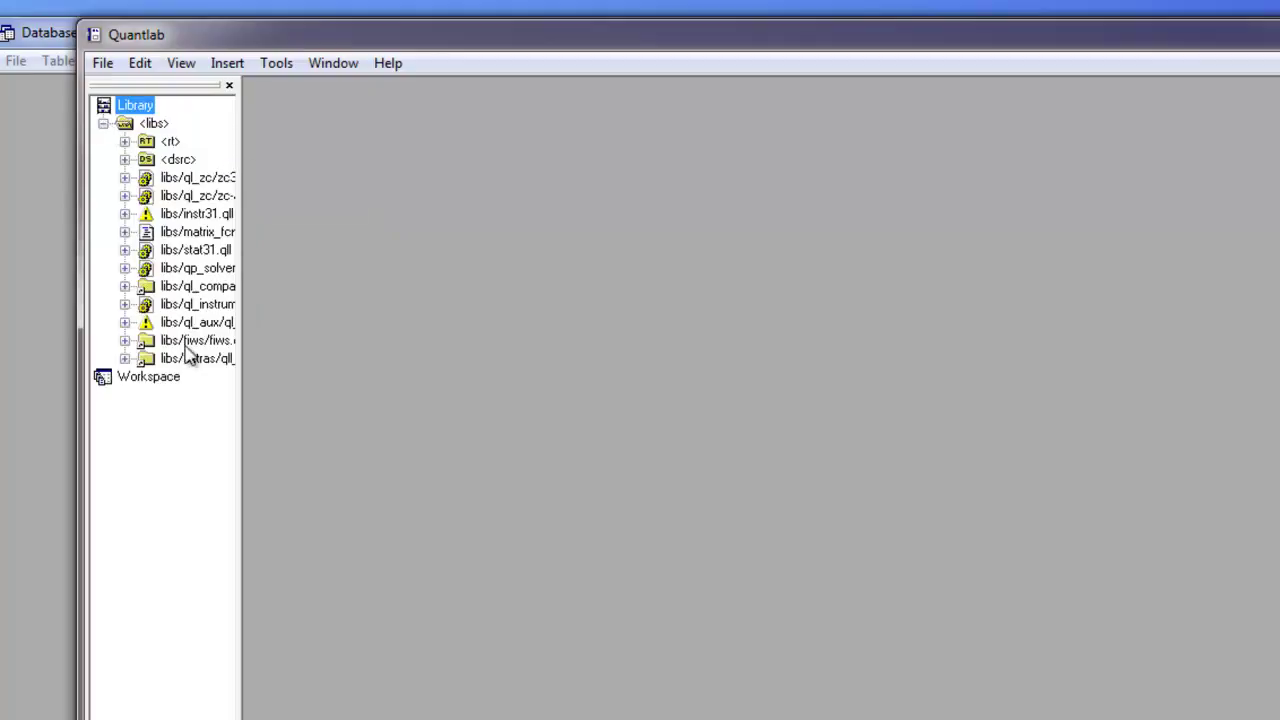
double_click(168, 233)
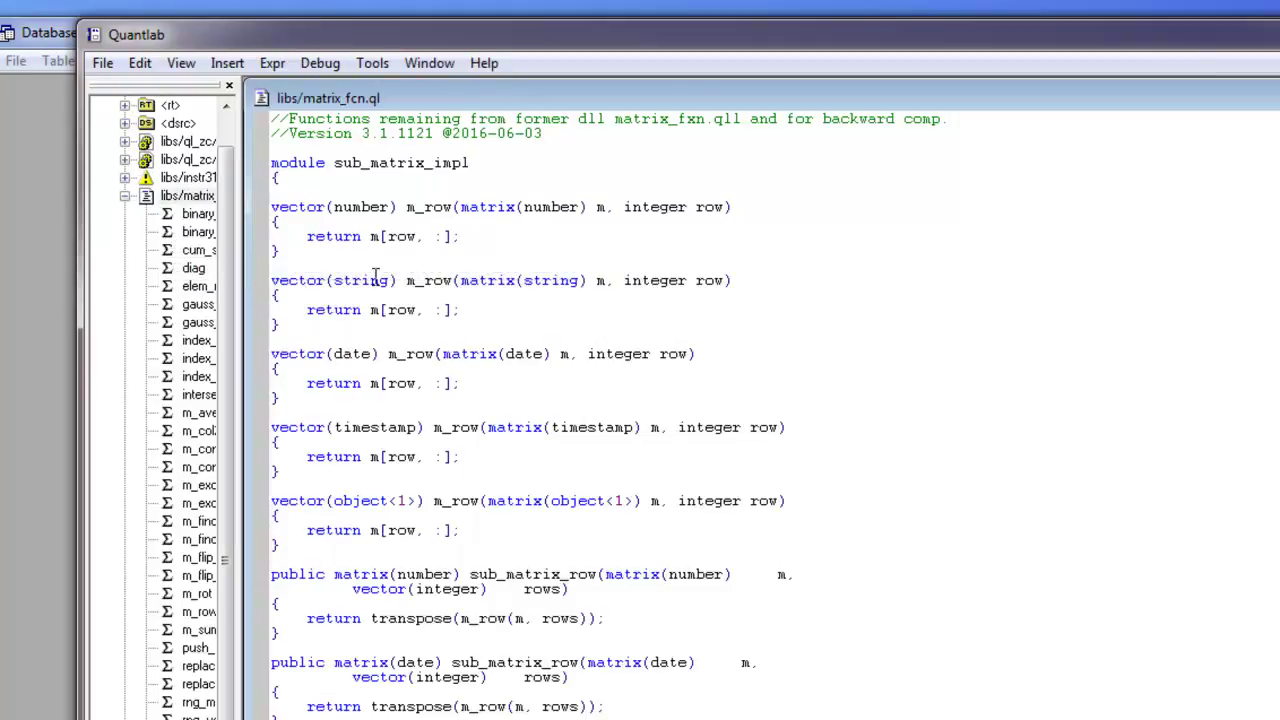
double_click(265, 97)
- Collapse matrix_fcn and <libs>, widen the library pane, and select Workspace
click(125, 195)
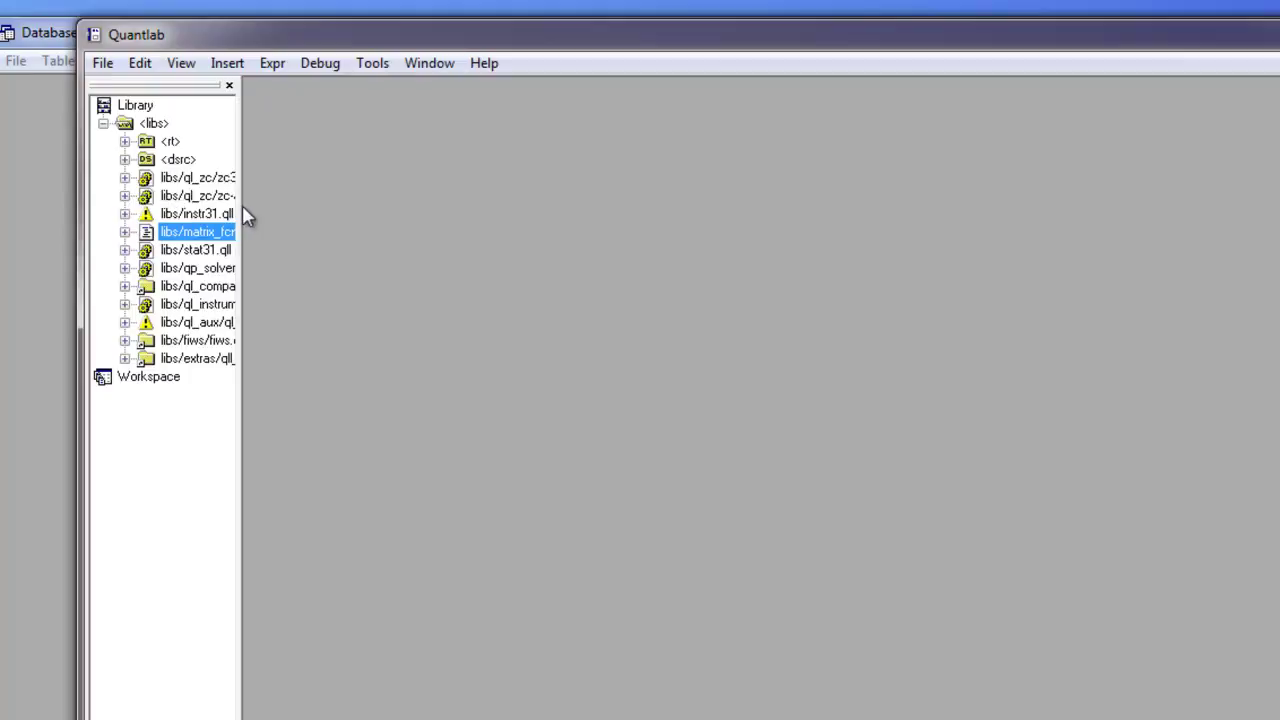
drag(243, 209, 321, 214)
right_click(155, 124)
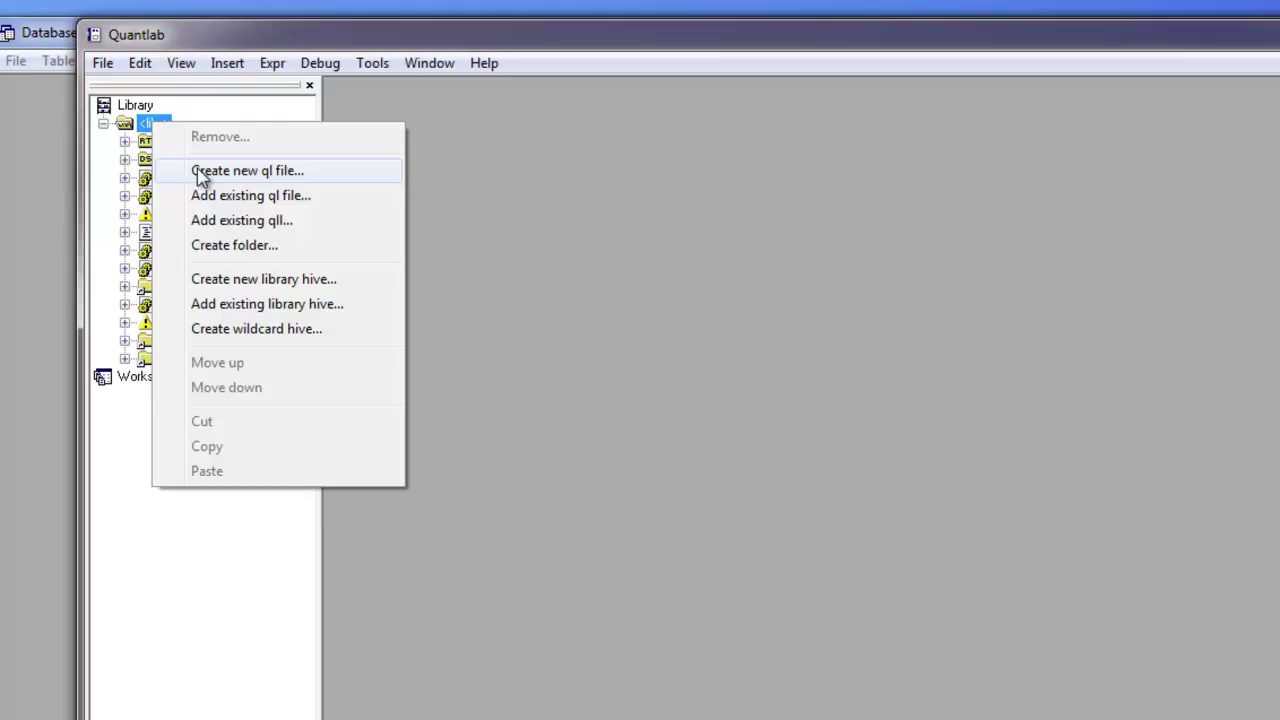
click(129, 133)
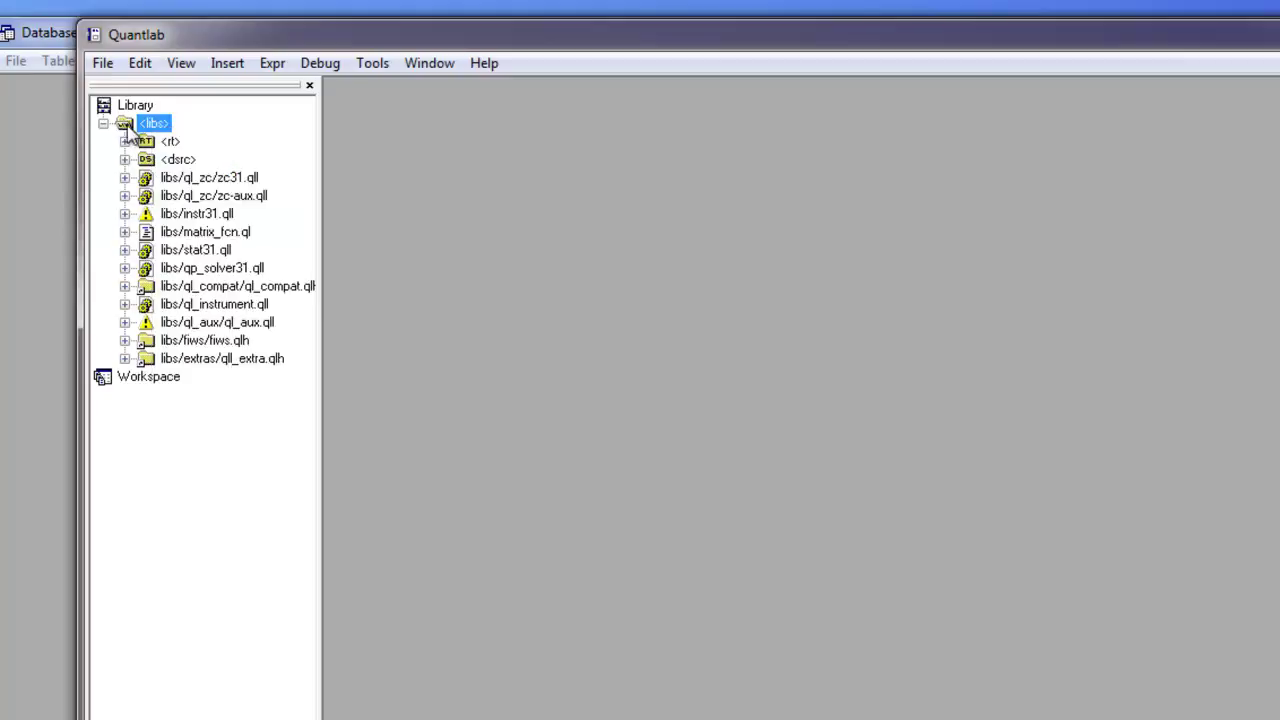
click(103, 123)
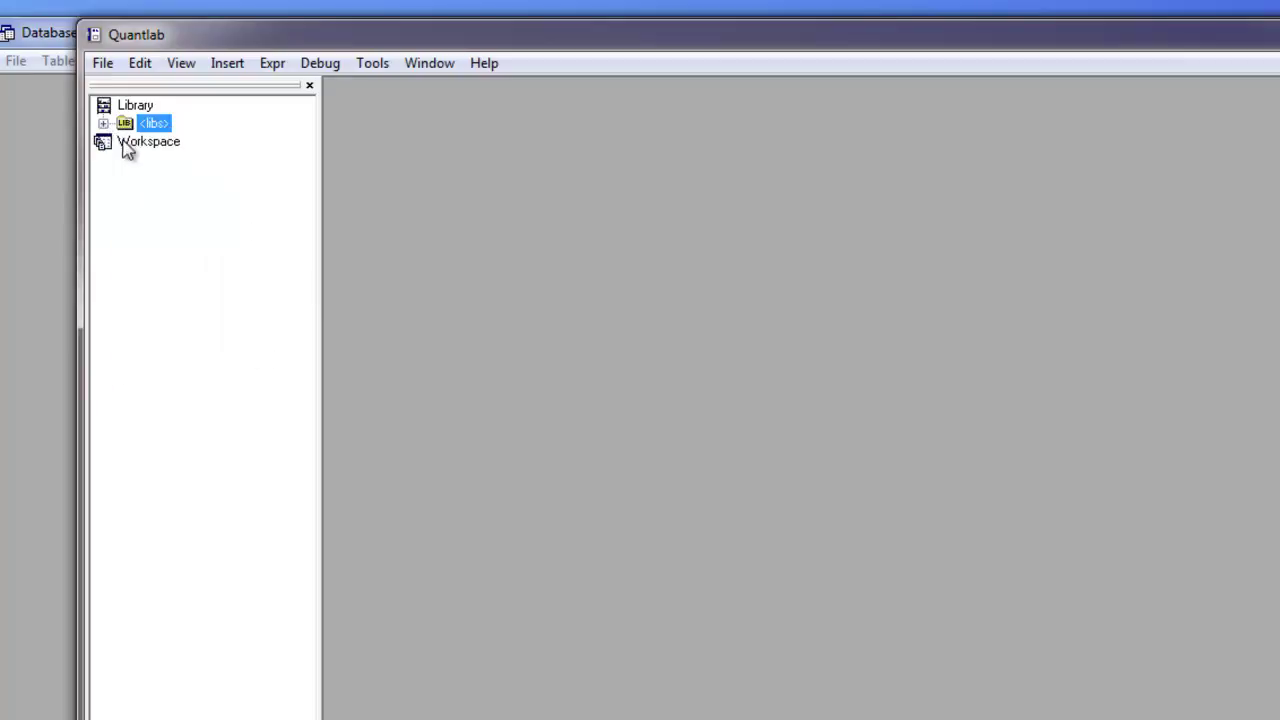
click(127, 145)
- Insert a new expression, keeping the default name Expression
click(234, 70)
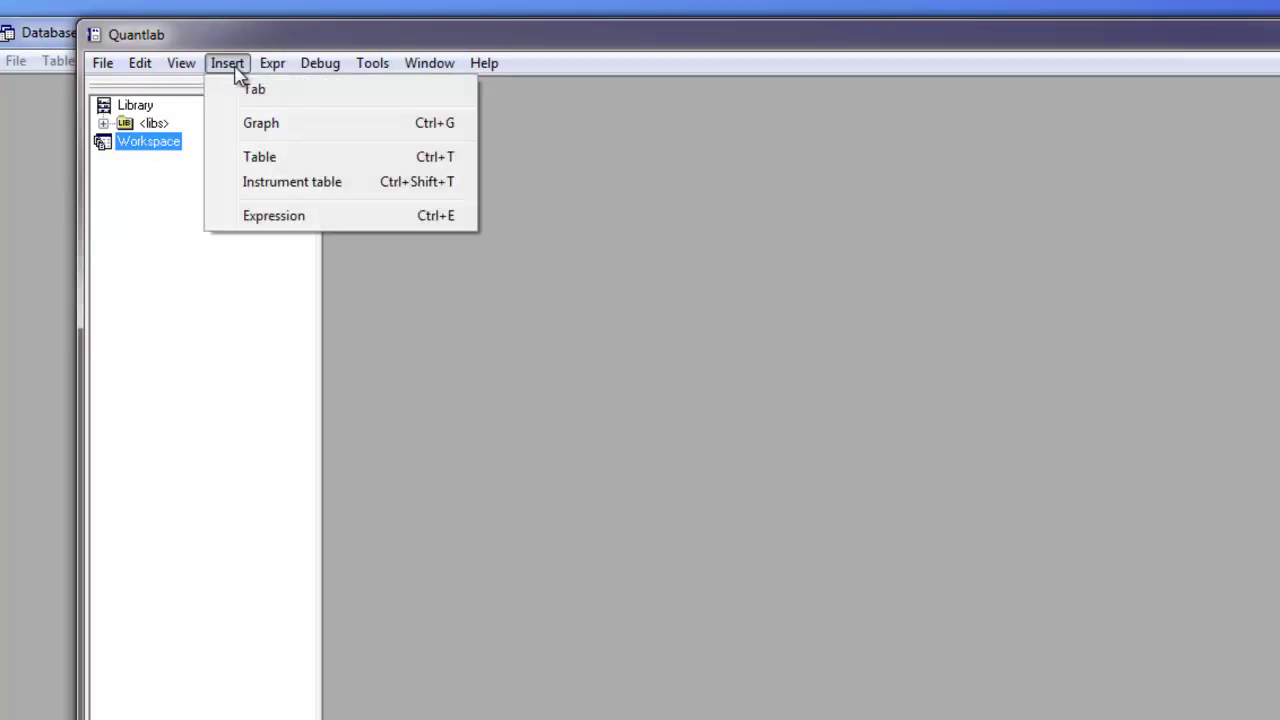
click(279, 216)
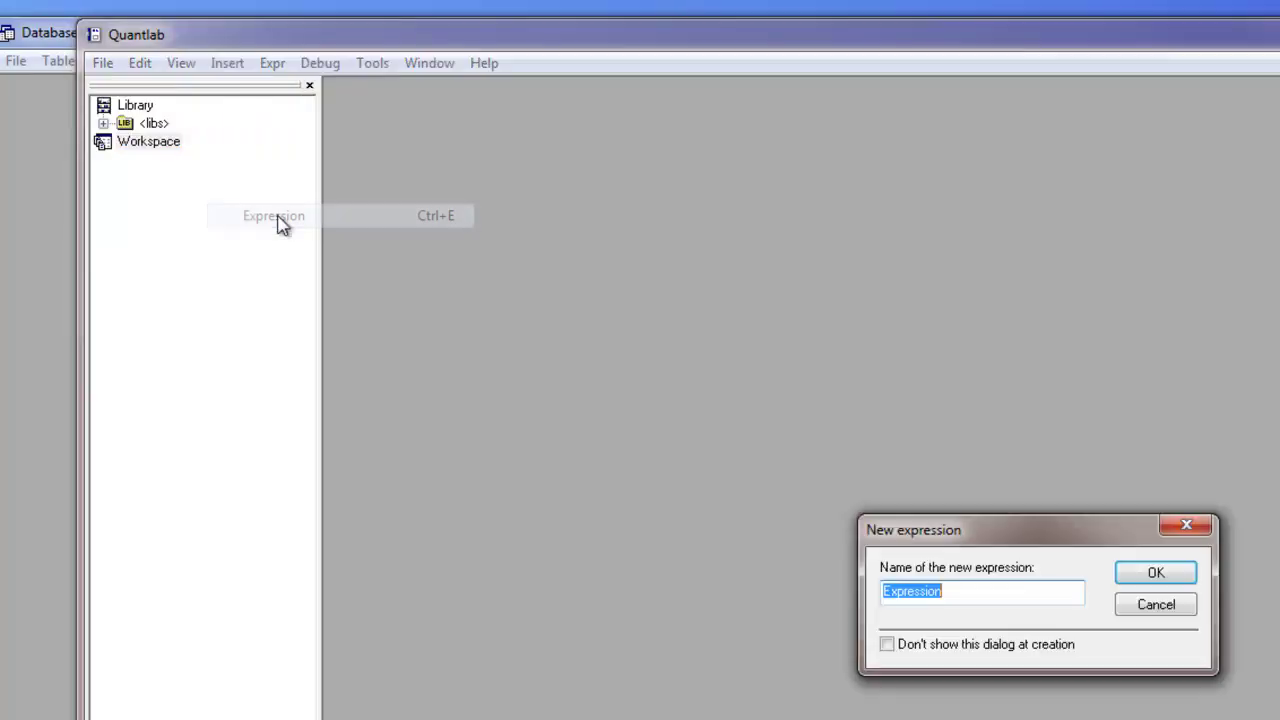
click(1124, 578)
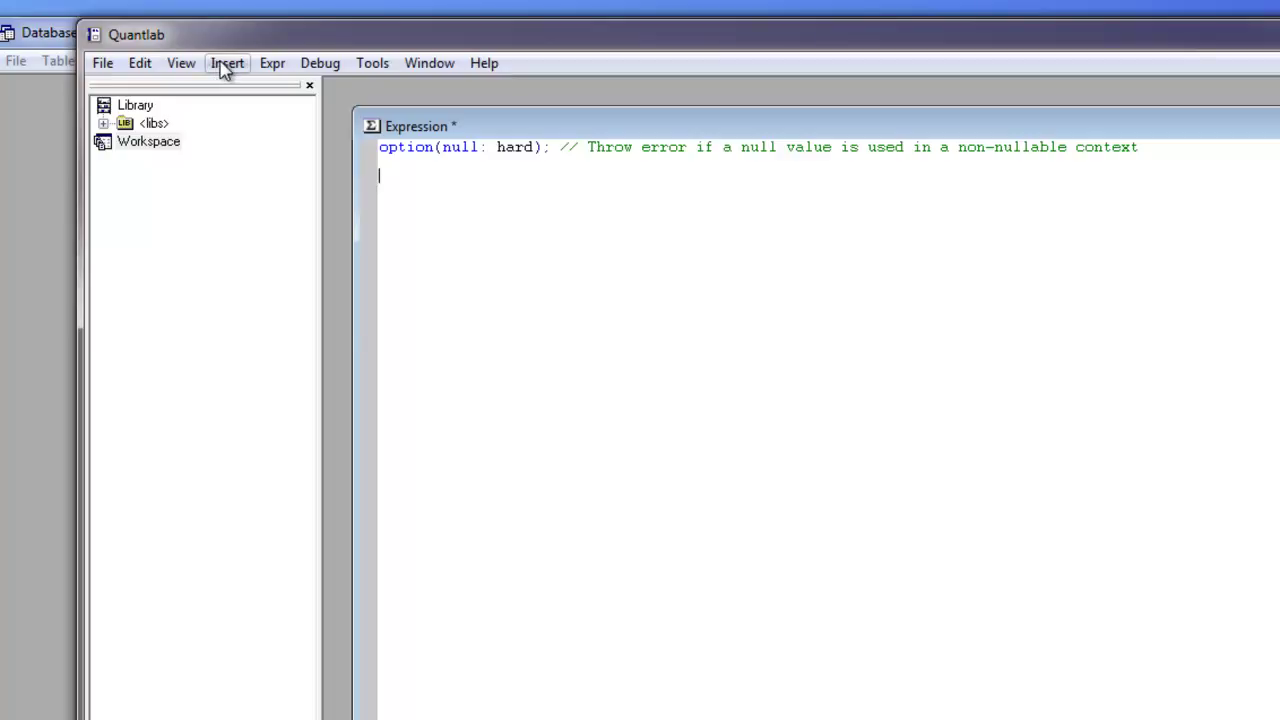
click(183, 64)
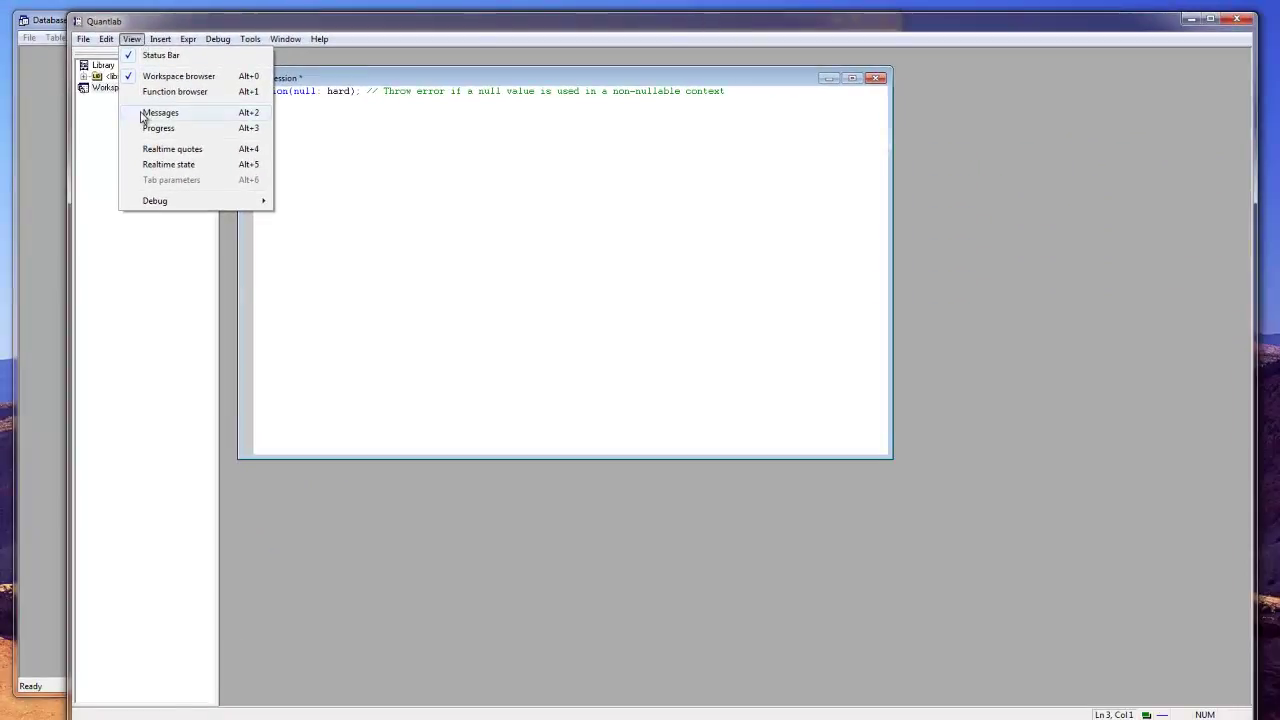
click(158, 112)
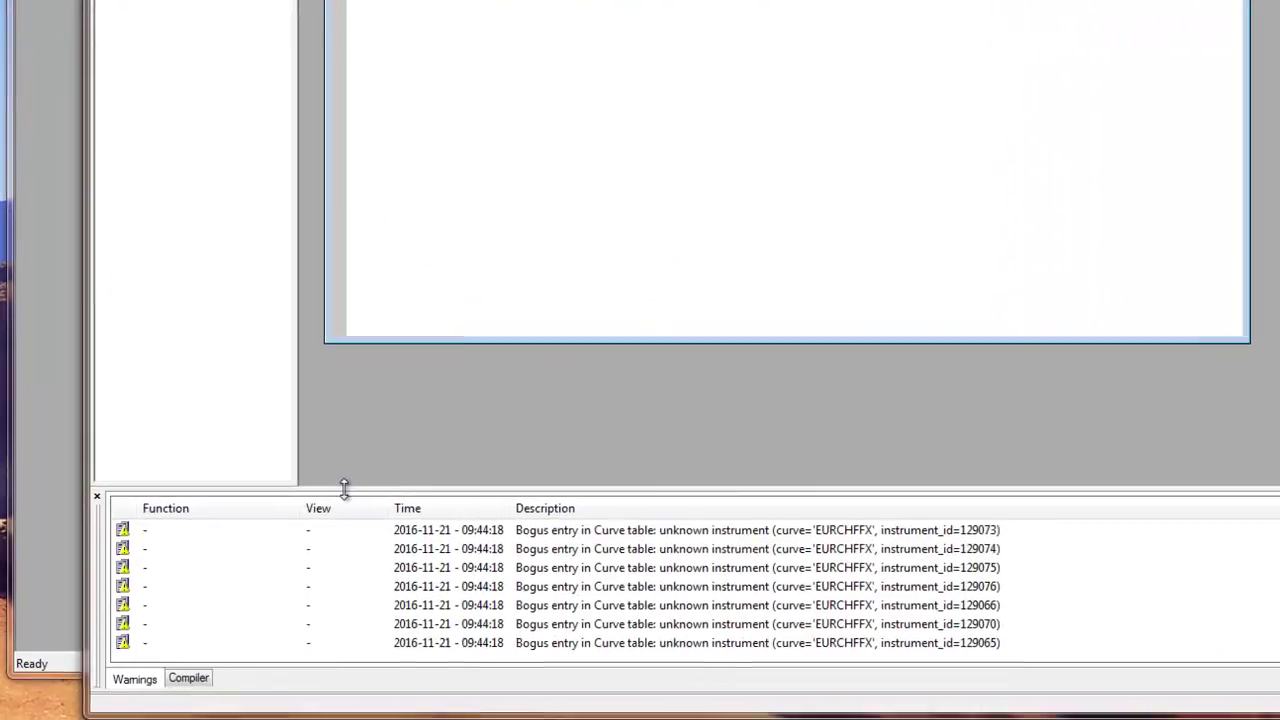
drag(252, 565, 264, 498)
drag(365, 393, 371, 129)
click(498, 115)
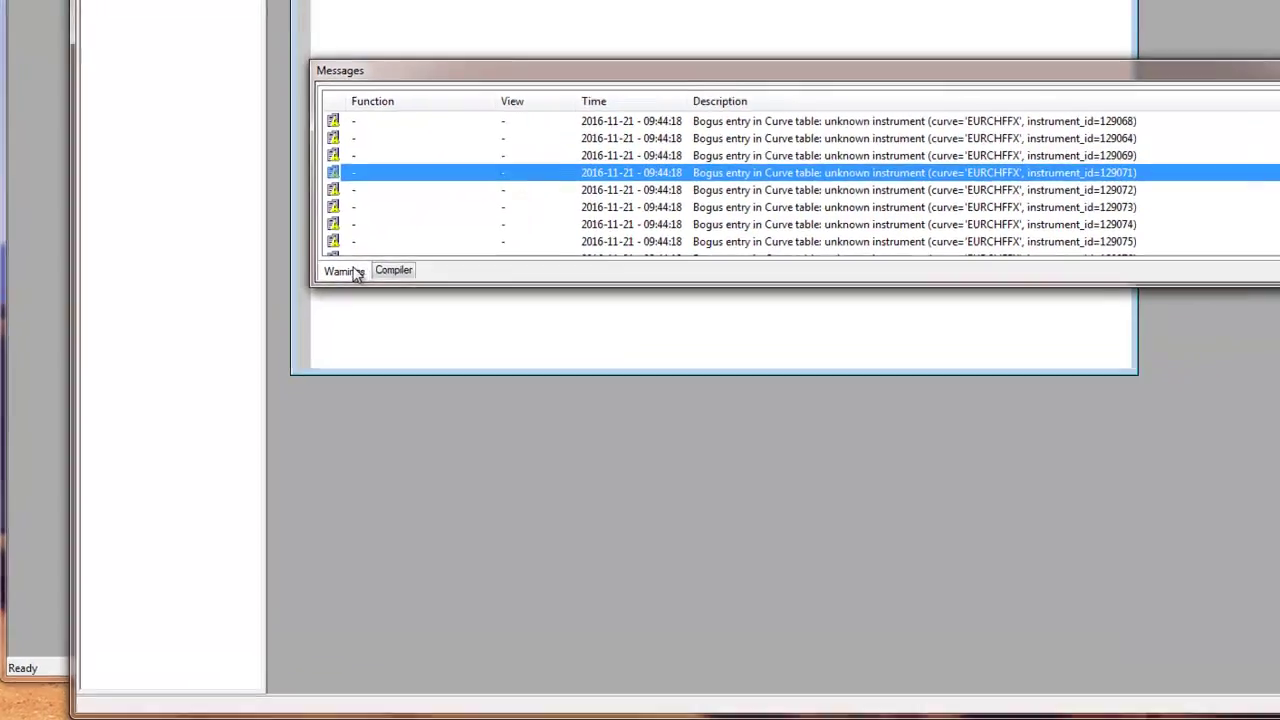
scroll(446, 213, down, 2)
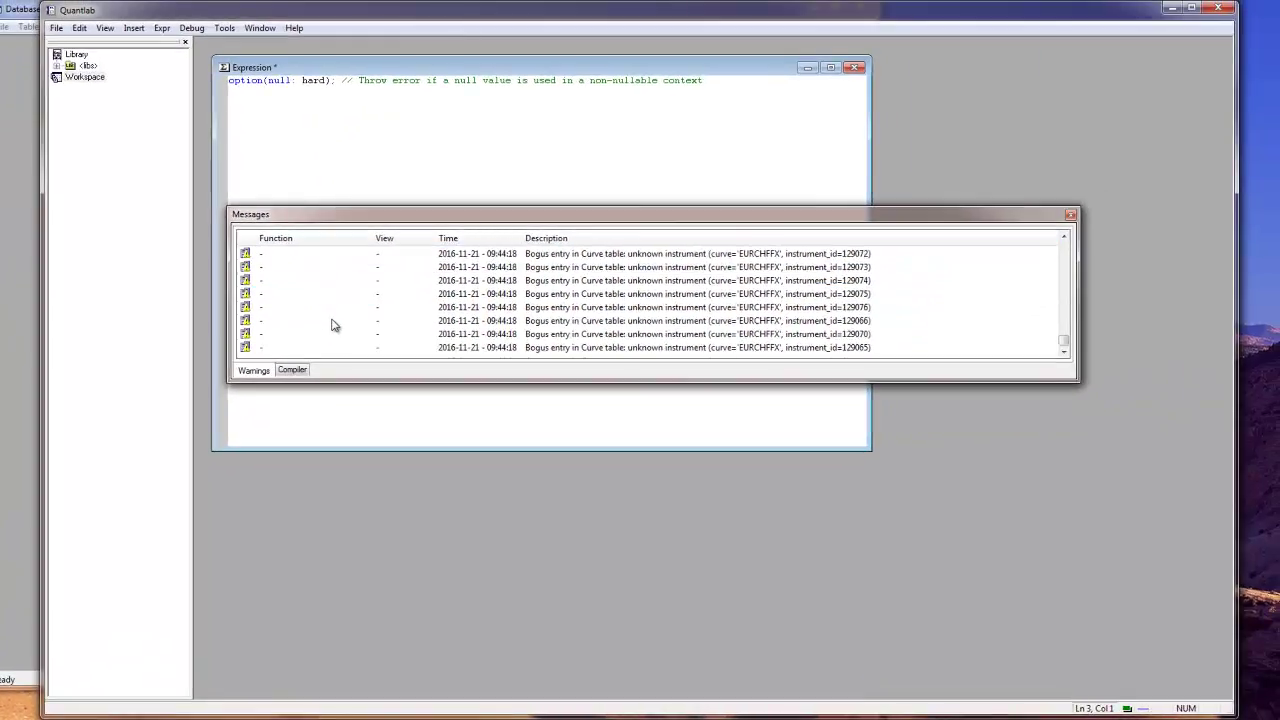
scroll(334, 325, up, 10)
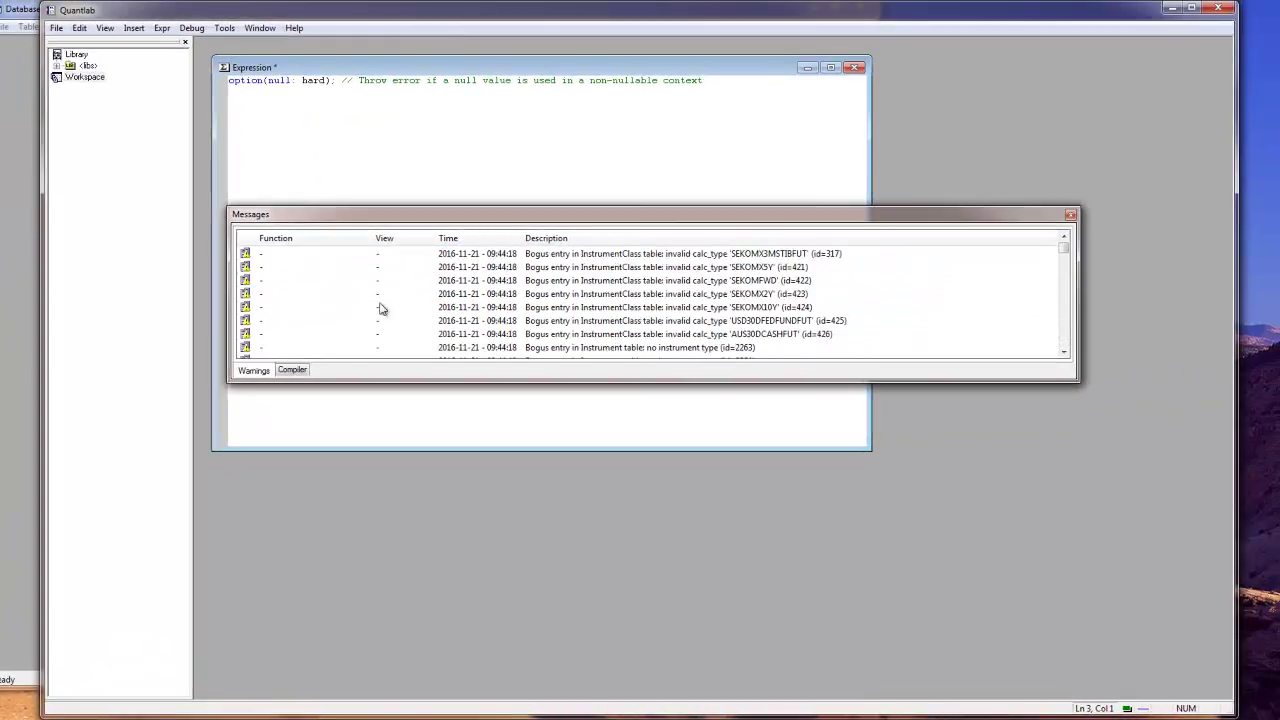
scroll(445, 312, down, 15)
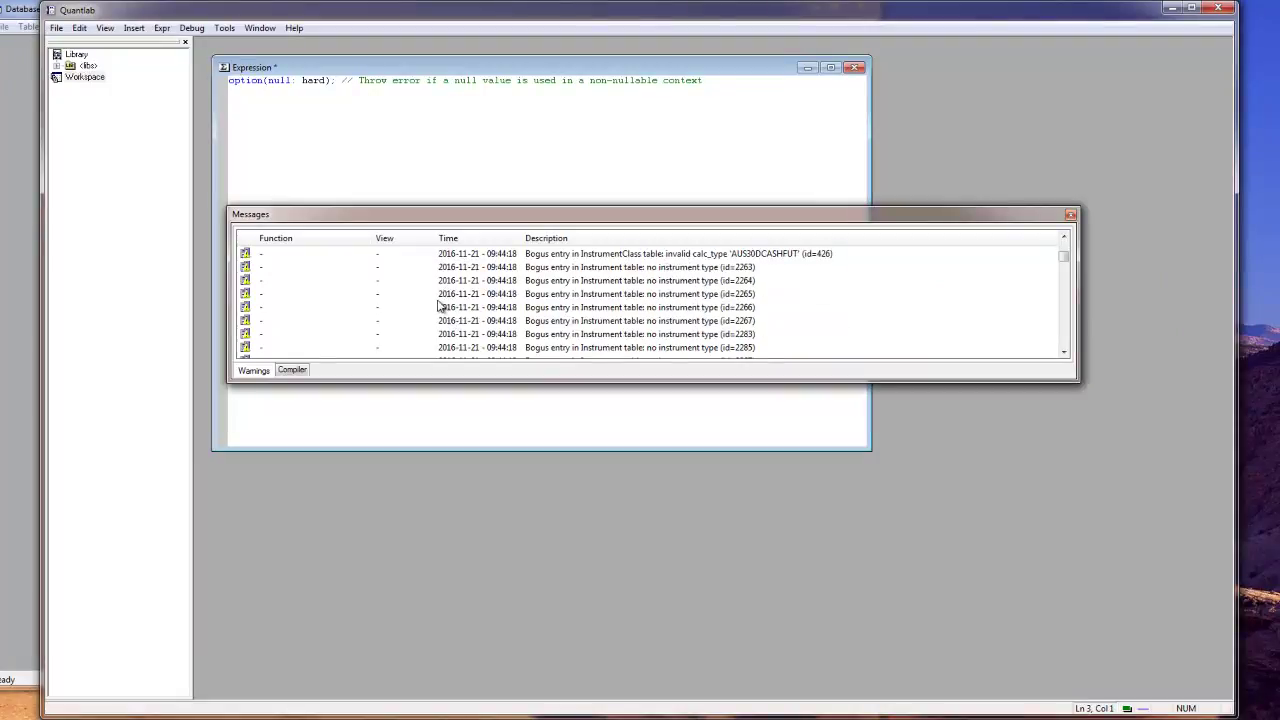
scroll(439, 306, down, 3)
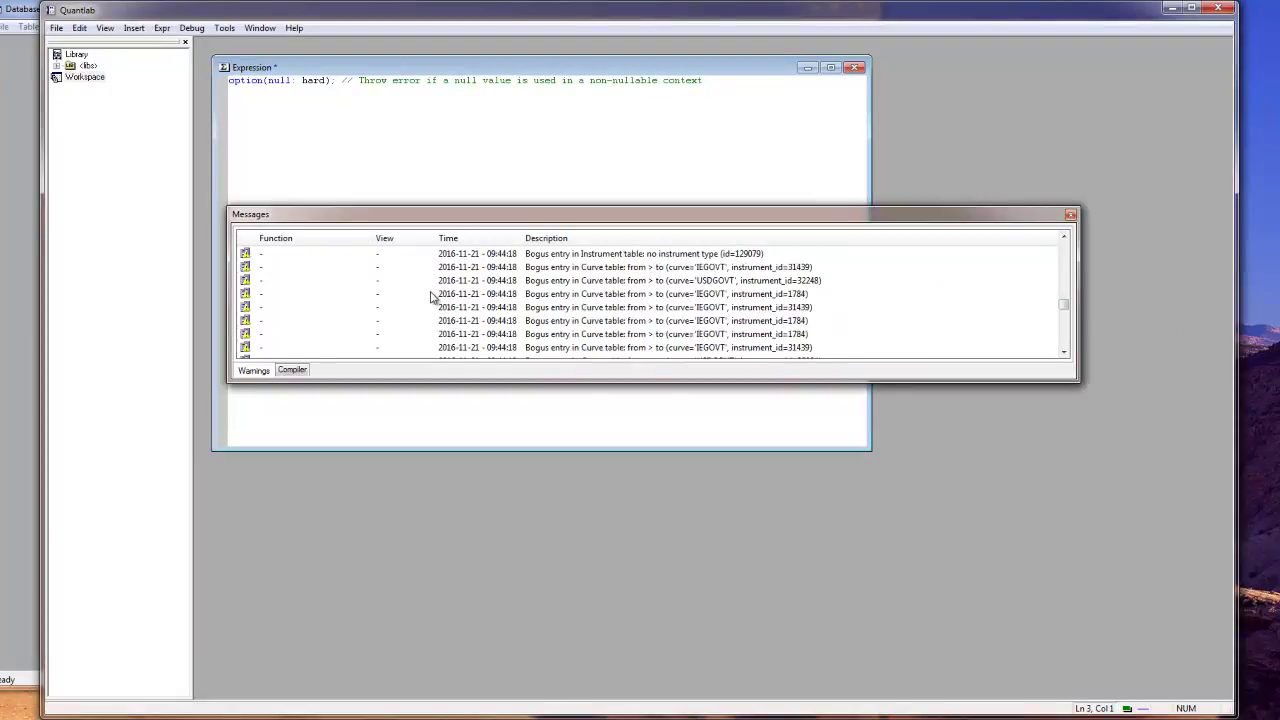
click(428, 294)
click(295, 371)
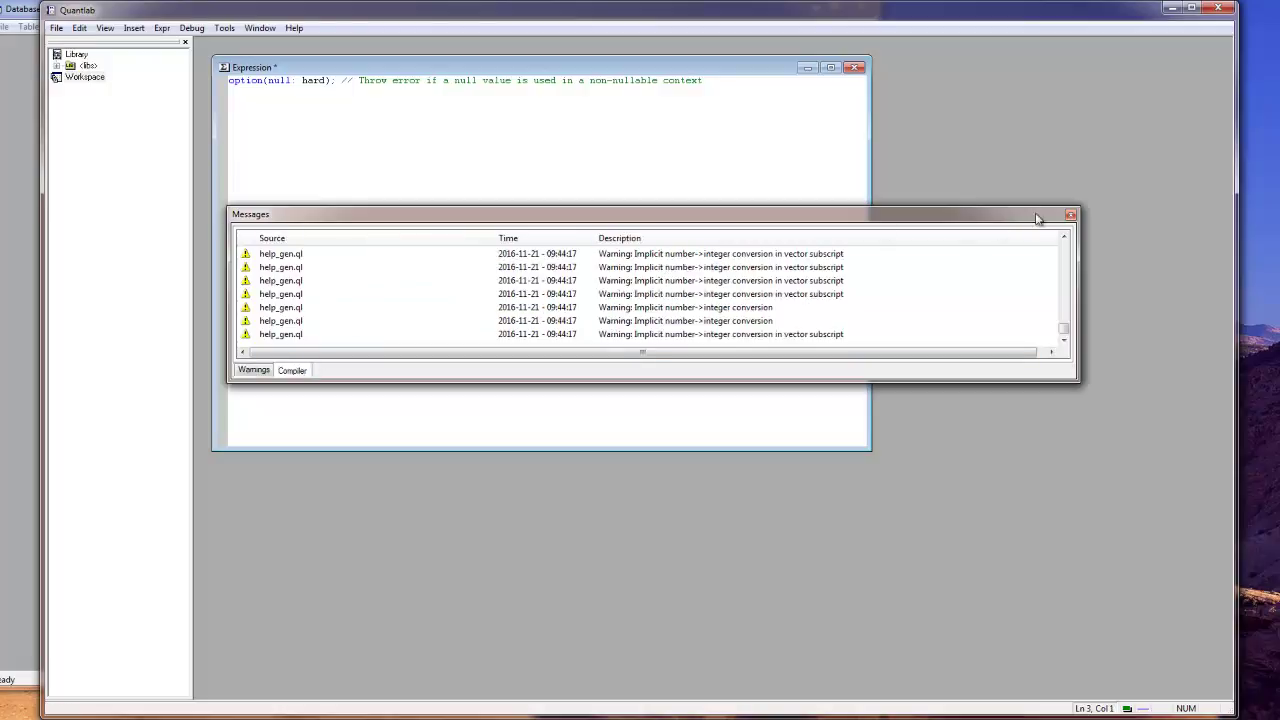
click(1070, 215)
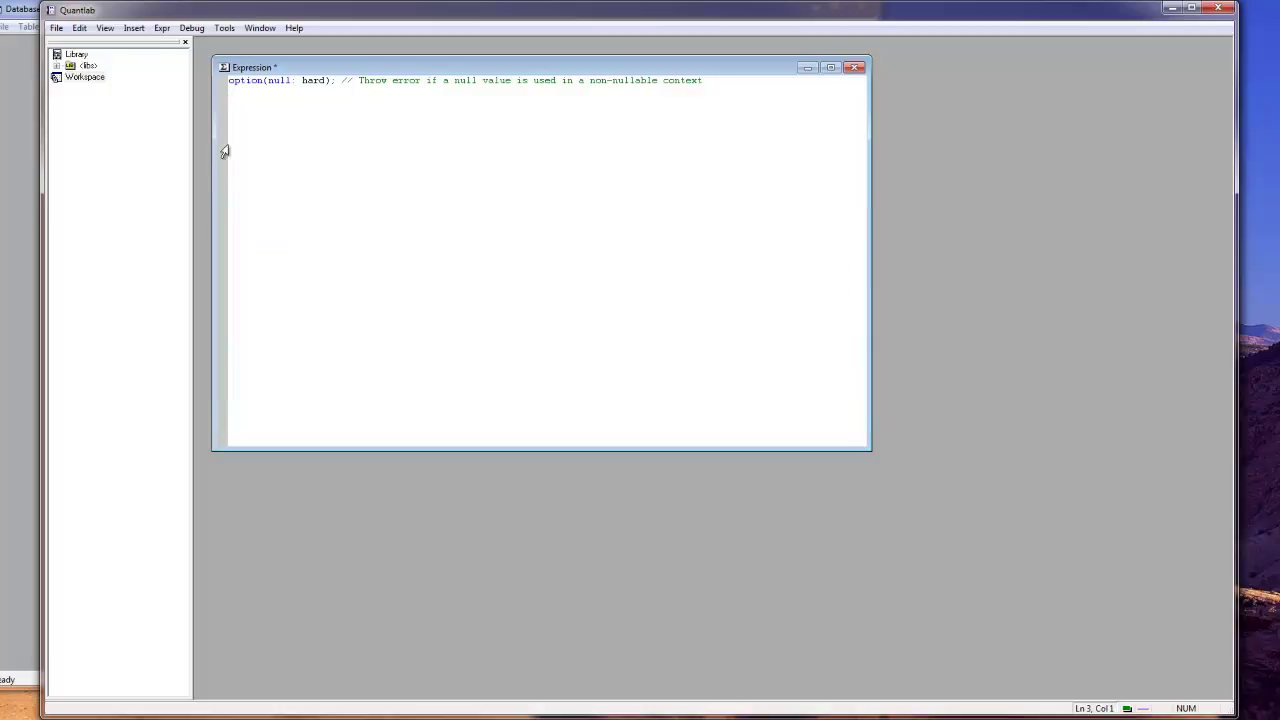
- Open the Function browser and view abs and ceil under Mathematics > Basic Functions
click(105, 30)
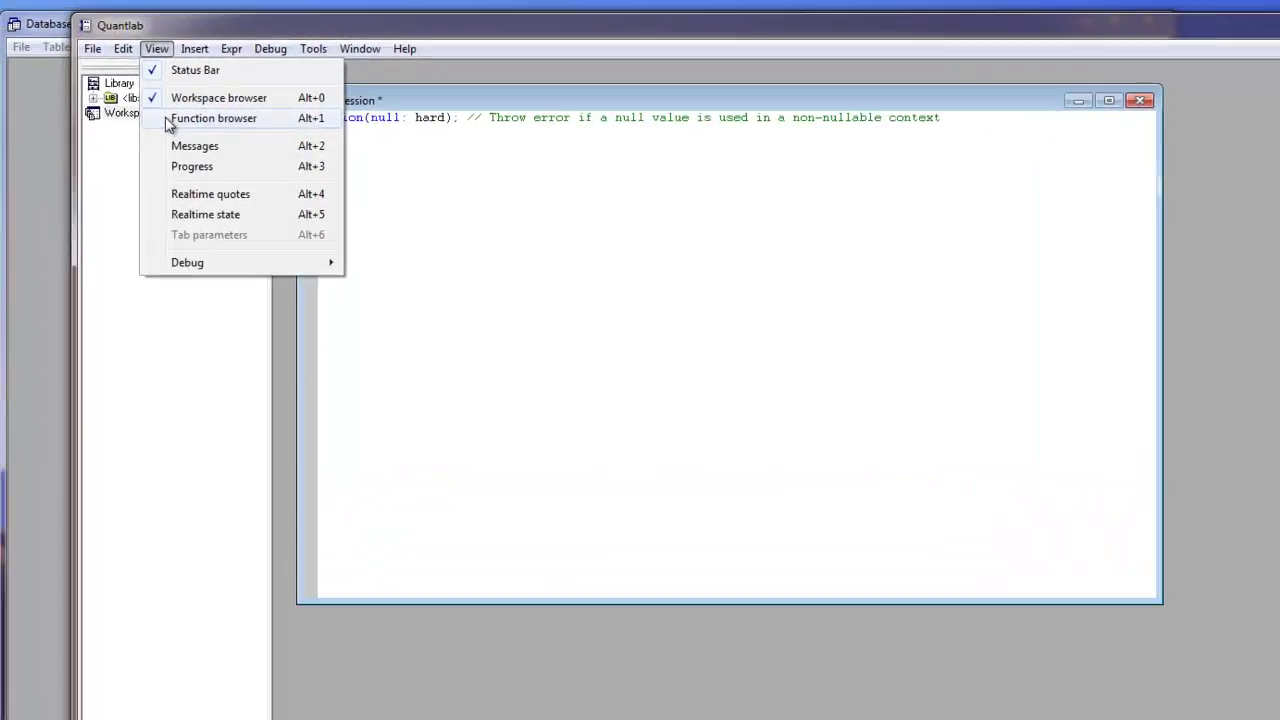
click(111, 80)
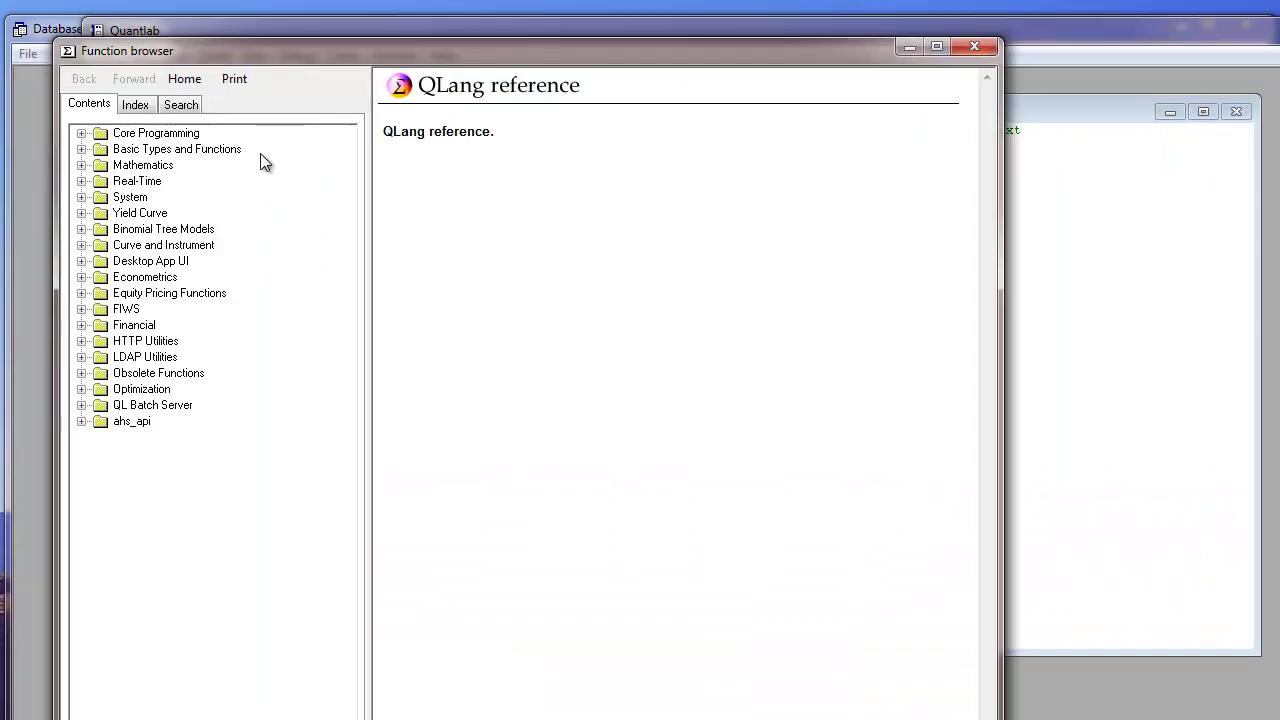
click(81, 165)
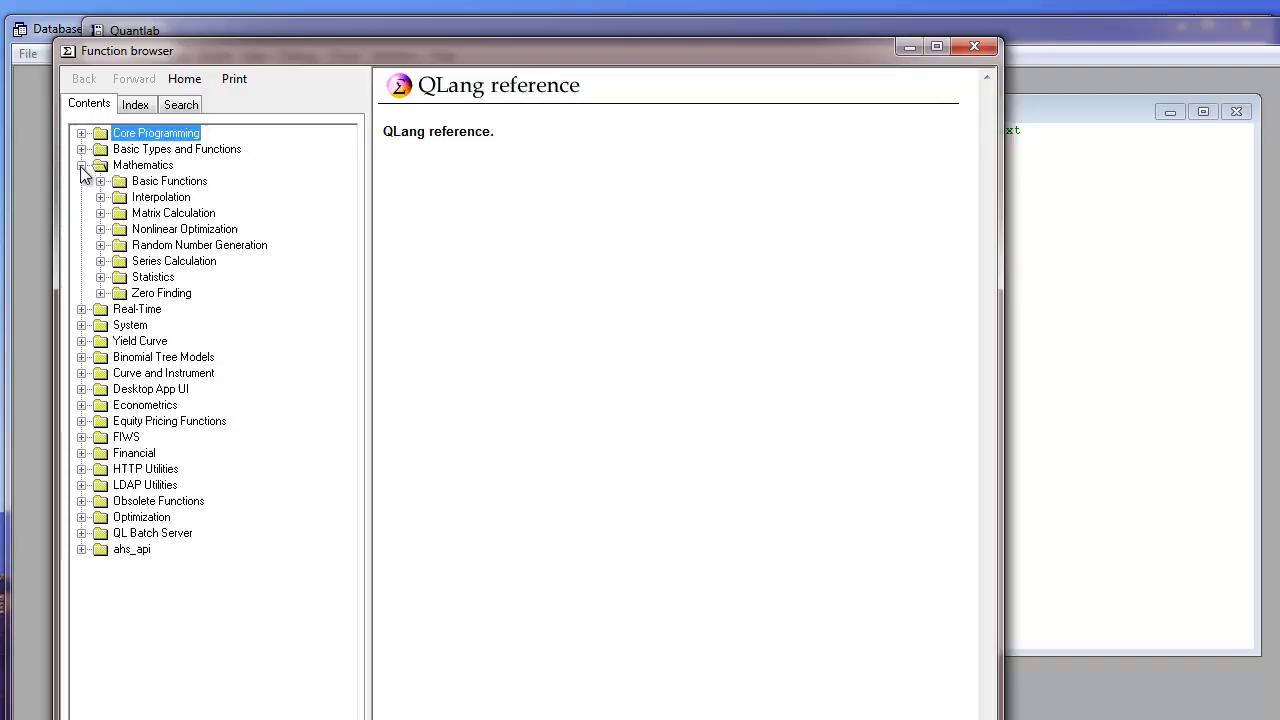
click(100, 181)
click(159, 197)
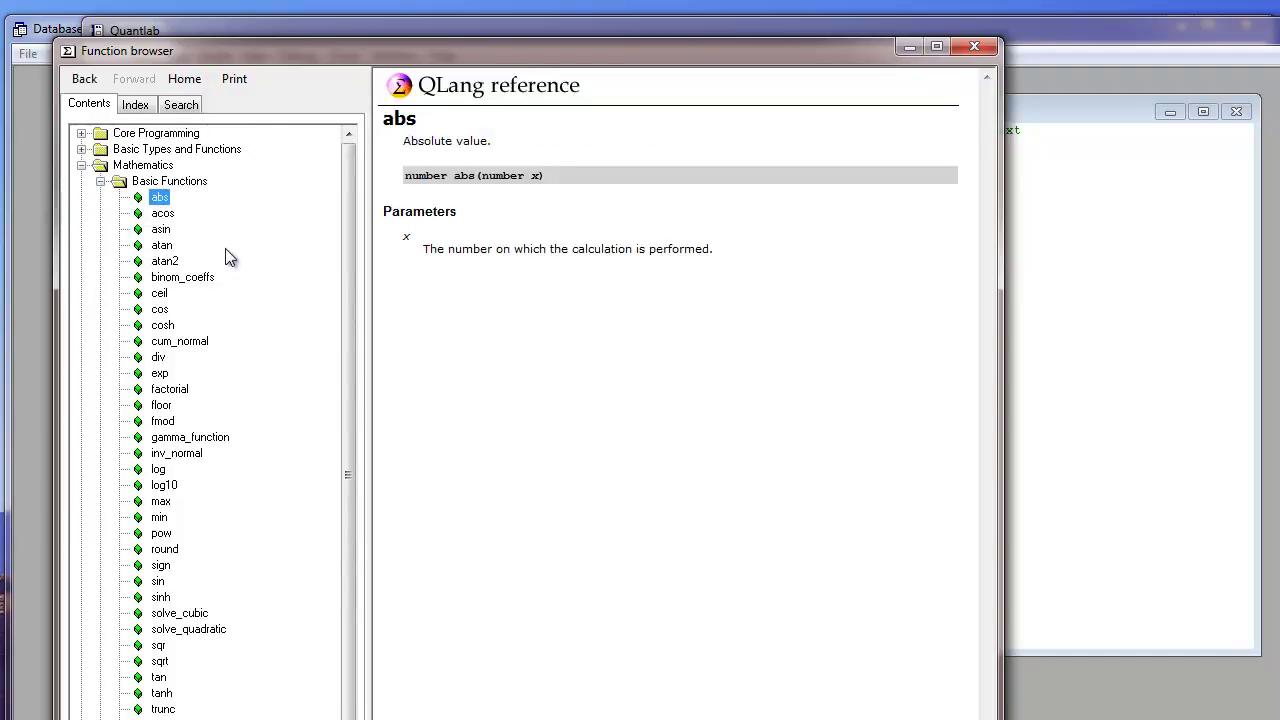
key(Down)
key(Down)
key(Down)
key(Down)
key(Down)
key(Down)
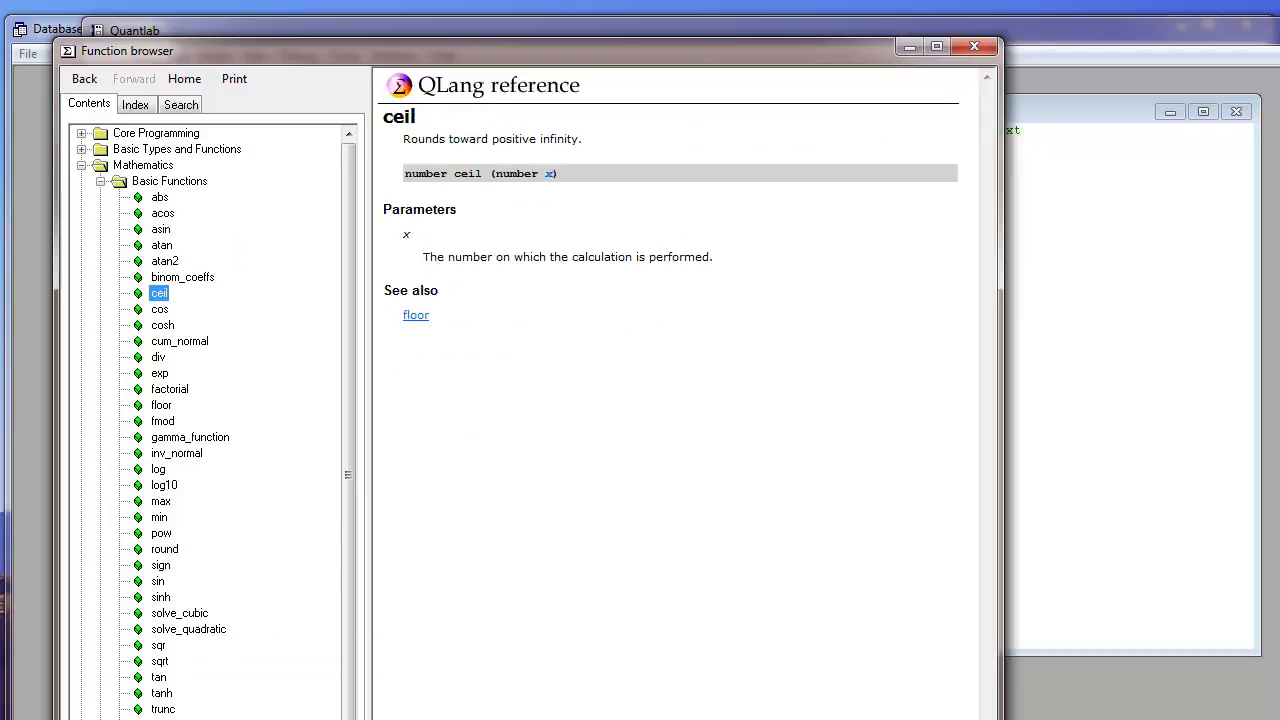
- View the matrix function pages for svd, diag_matrix and eigen_sym
scroll(210, 420, down, 6)
click(159, 693)
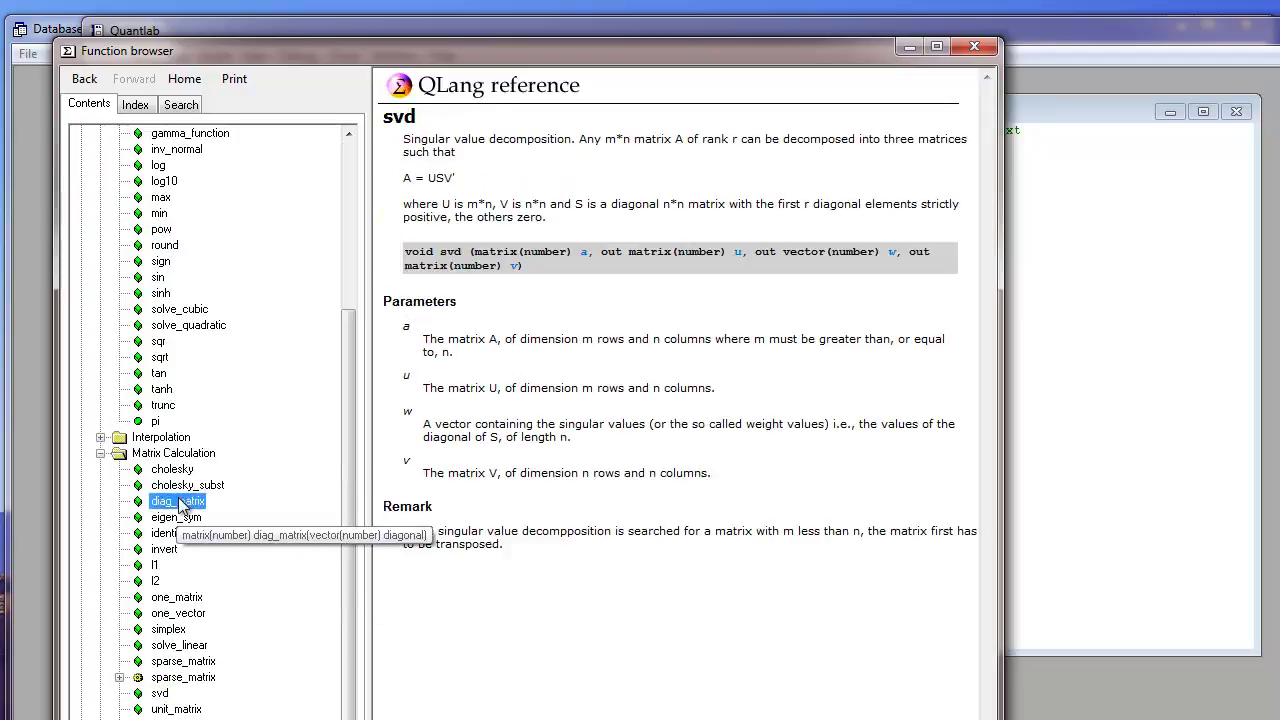
click(177, 501)
click(176, 517)
scroll(170, 630, down, 1)
scroll(172, 630, down, 6)
- View the System help pages for odbc.connection, odbc.data_type and odbc.statement
click(82, 709)
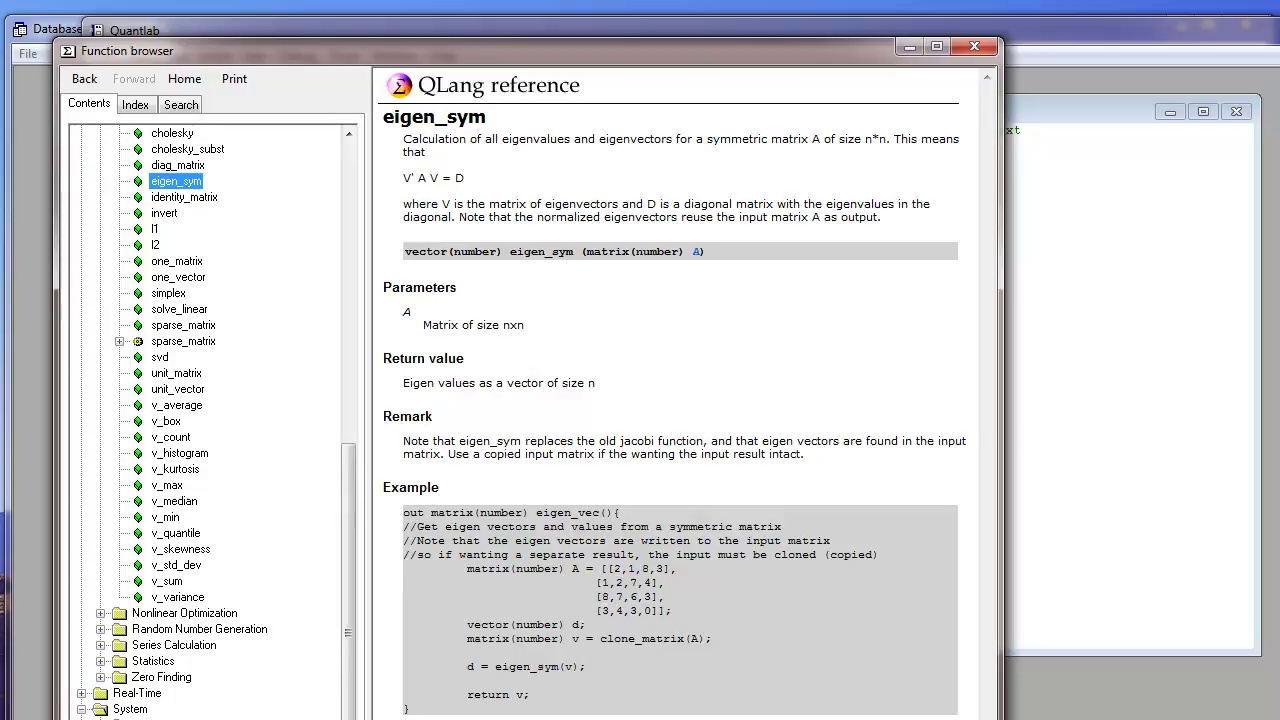
click(160, 716)
key(Down)
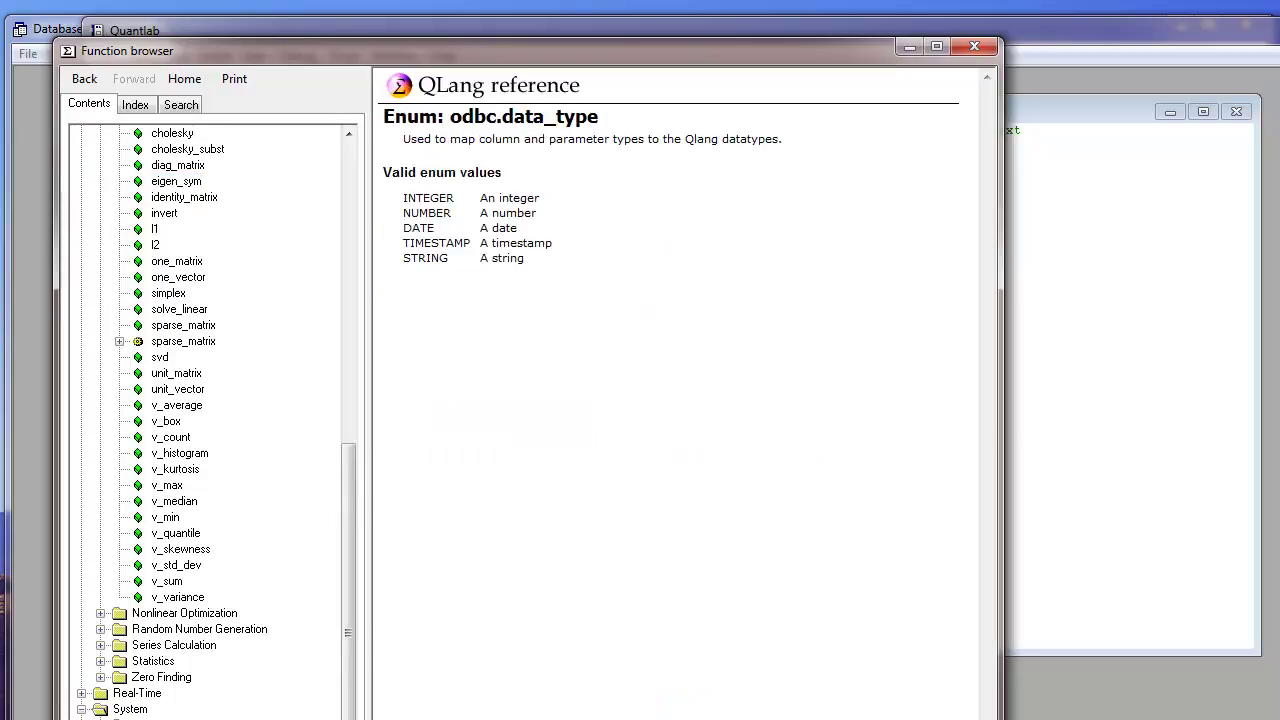
key(Down)
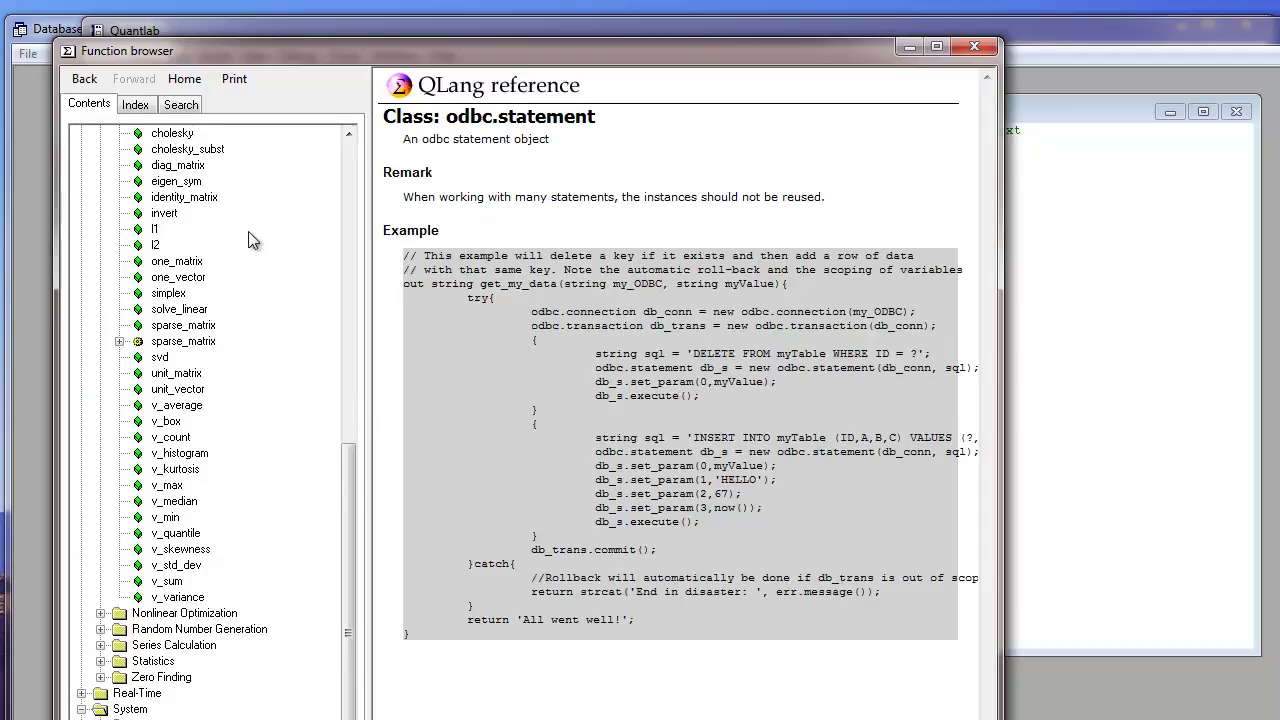
- Turn online help off for the function list, then back on
right_click(276, 316)
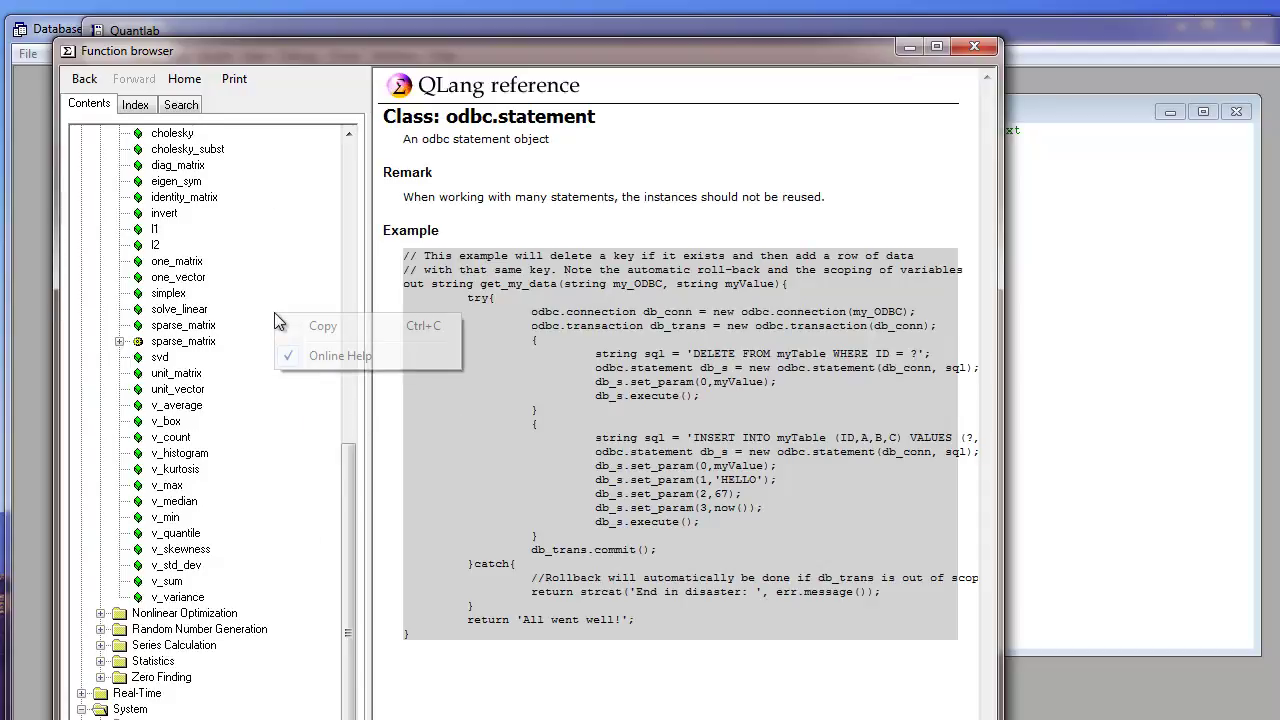
click(330, 362)
right_click(303, 354)
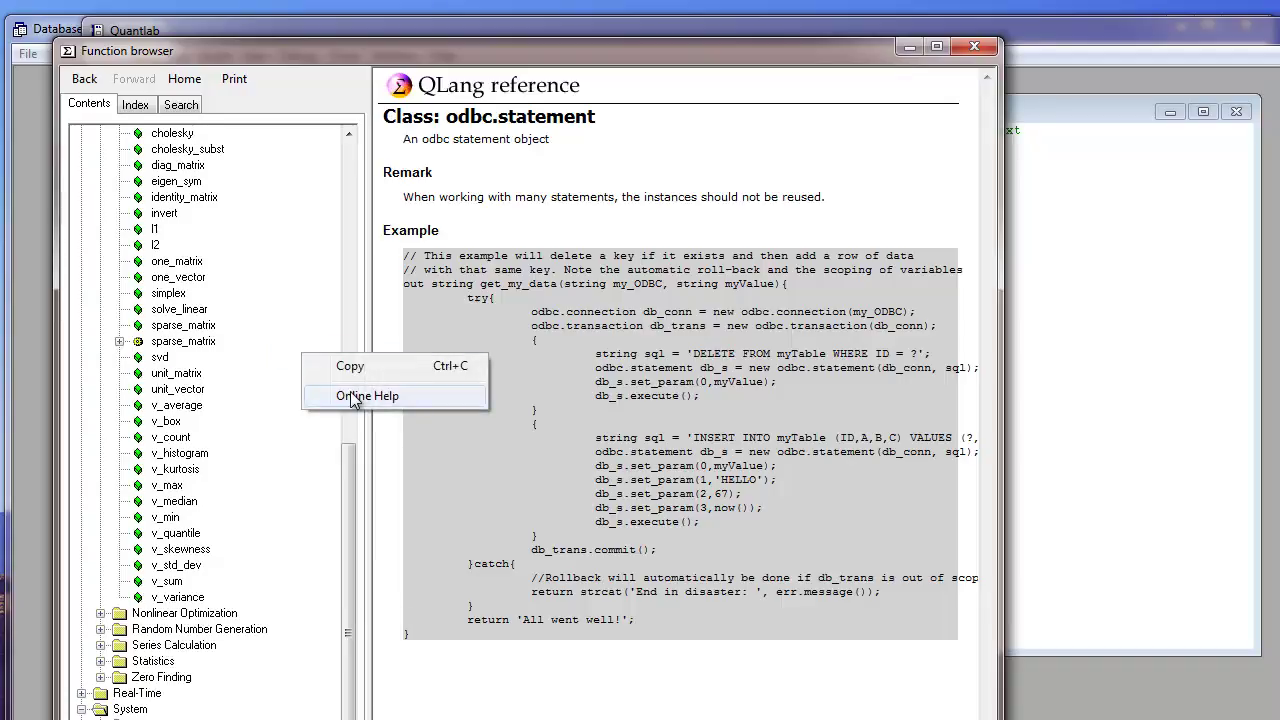
click(335, 396)
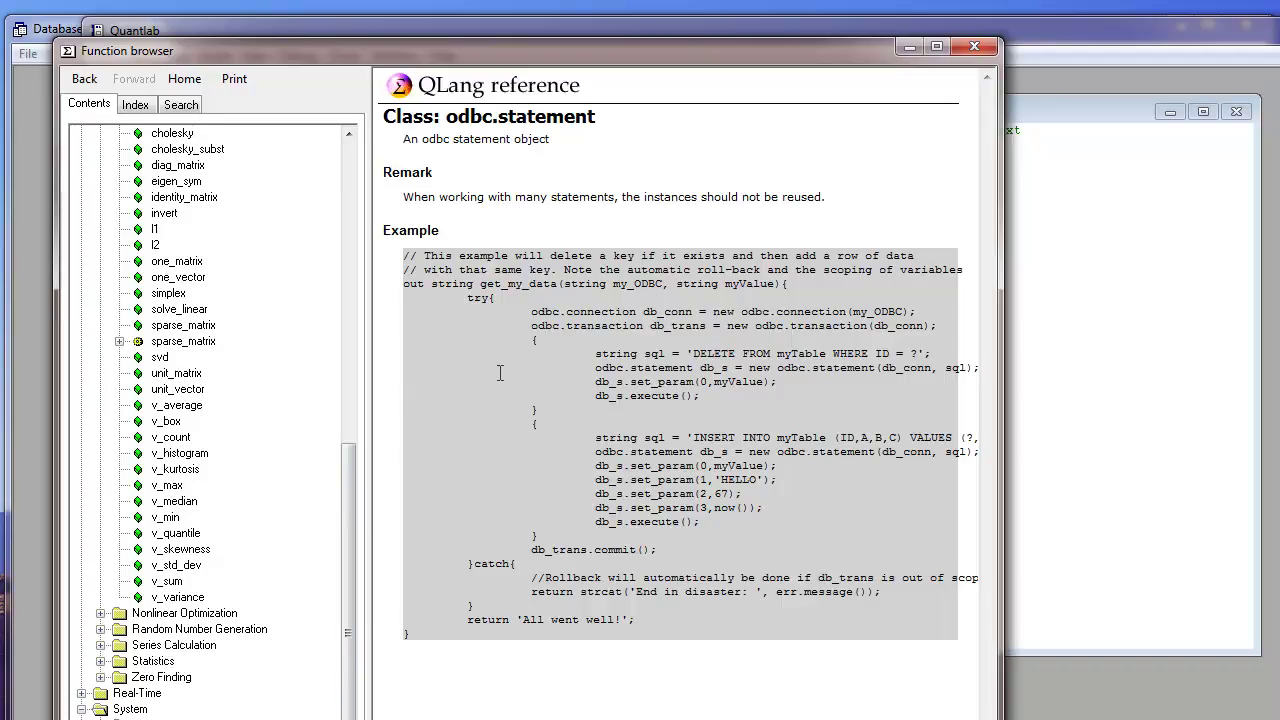
- Close the function browser, dock the Realtime state panel, and nudge the Expression window
click(68, 52)
click(109, 194)
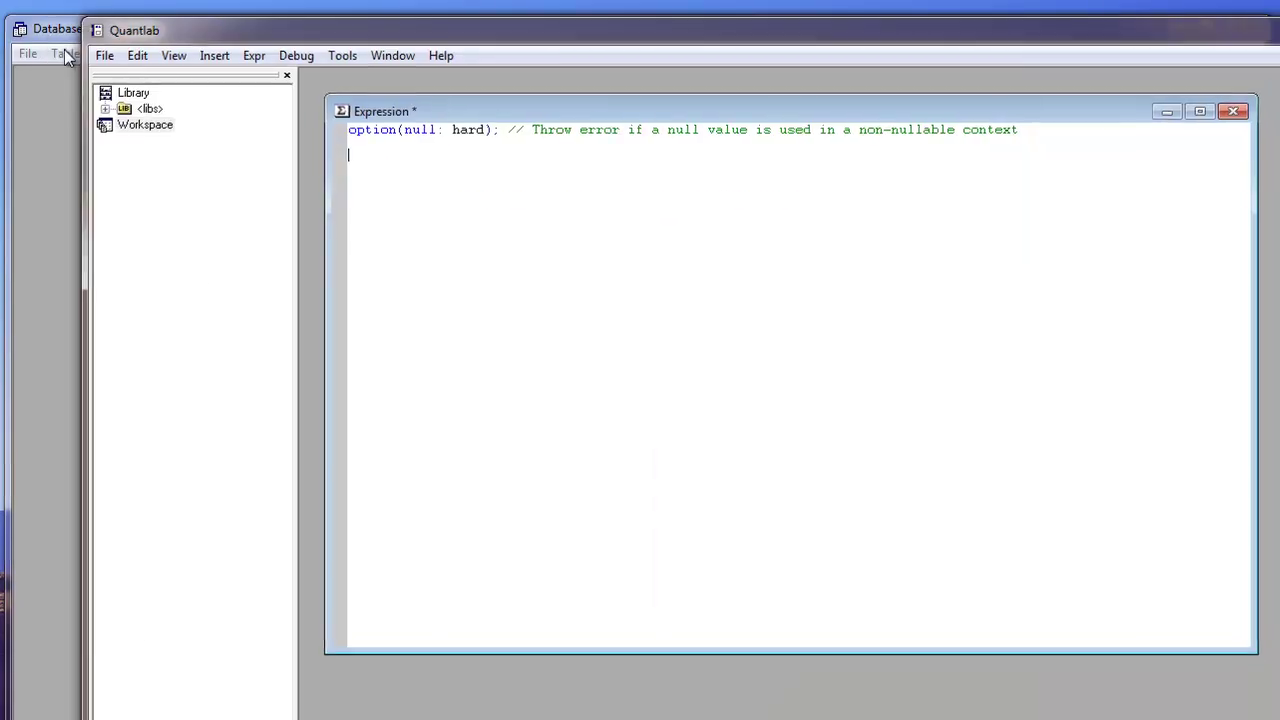
click(169, 51)
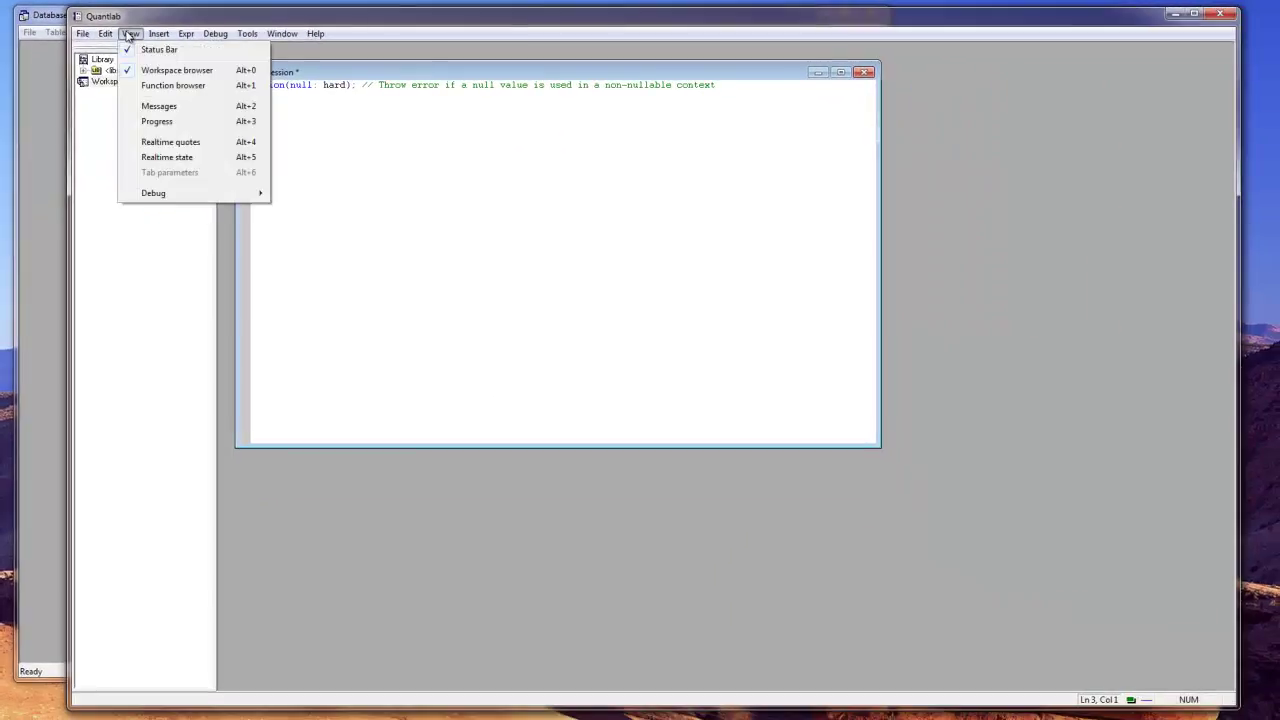
click(152, 158)
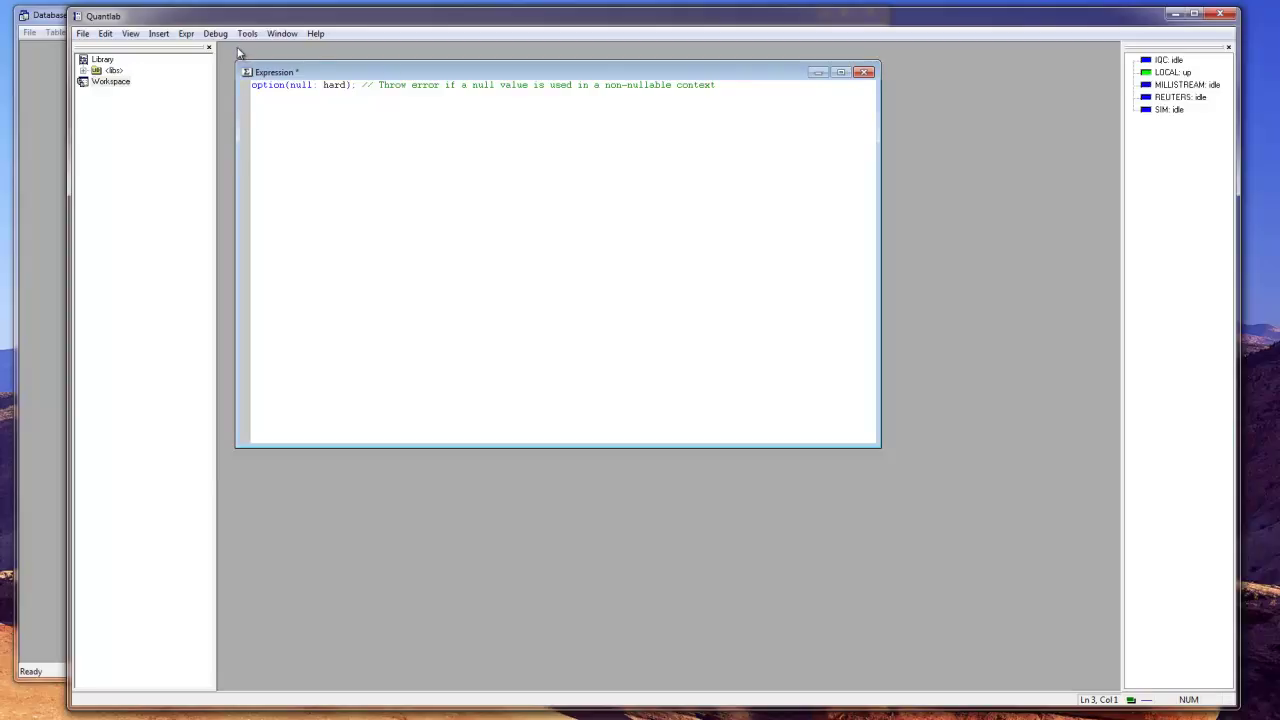
drag(275, 72, 279, 68)
click(159, 36)
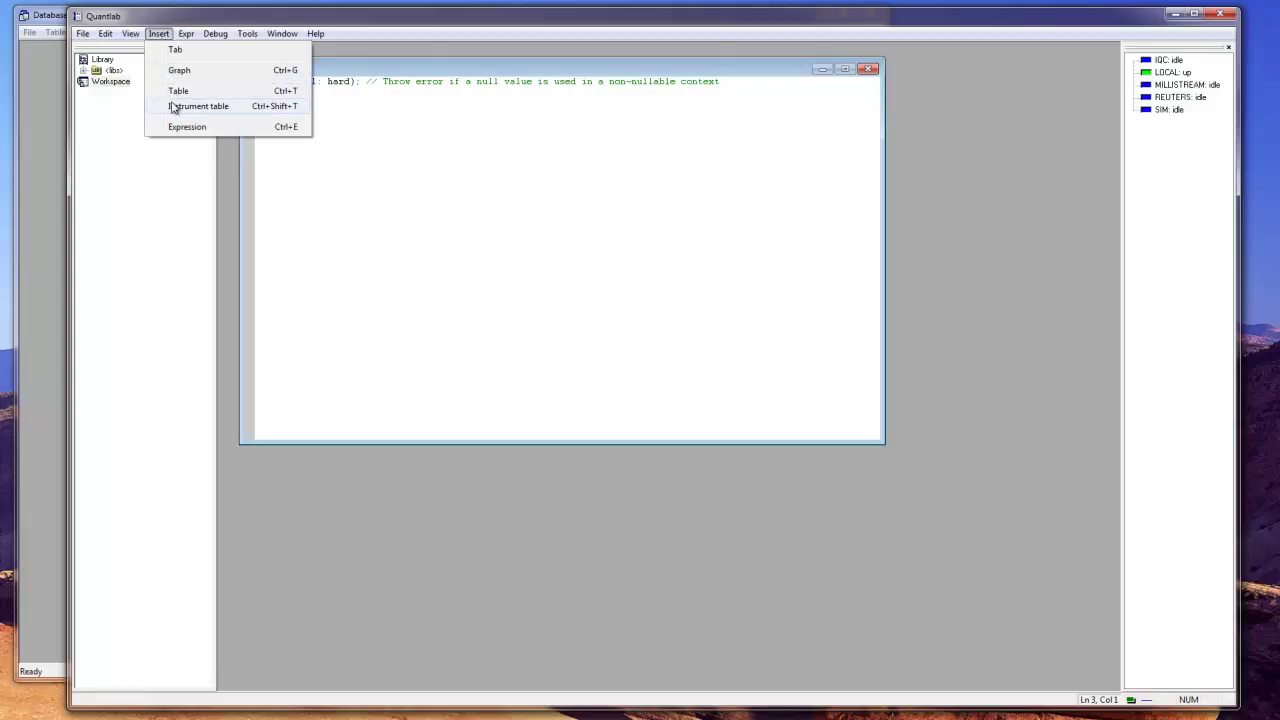
- Add three new tabs named Tab to the workspace
click(162, 36)
click(166, 38)
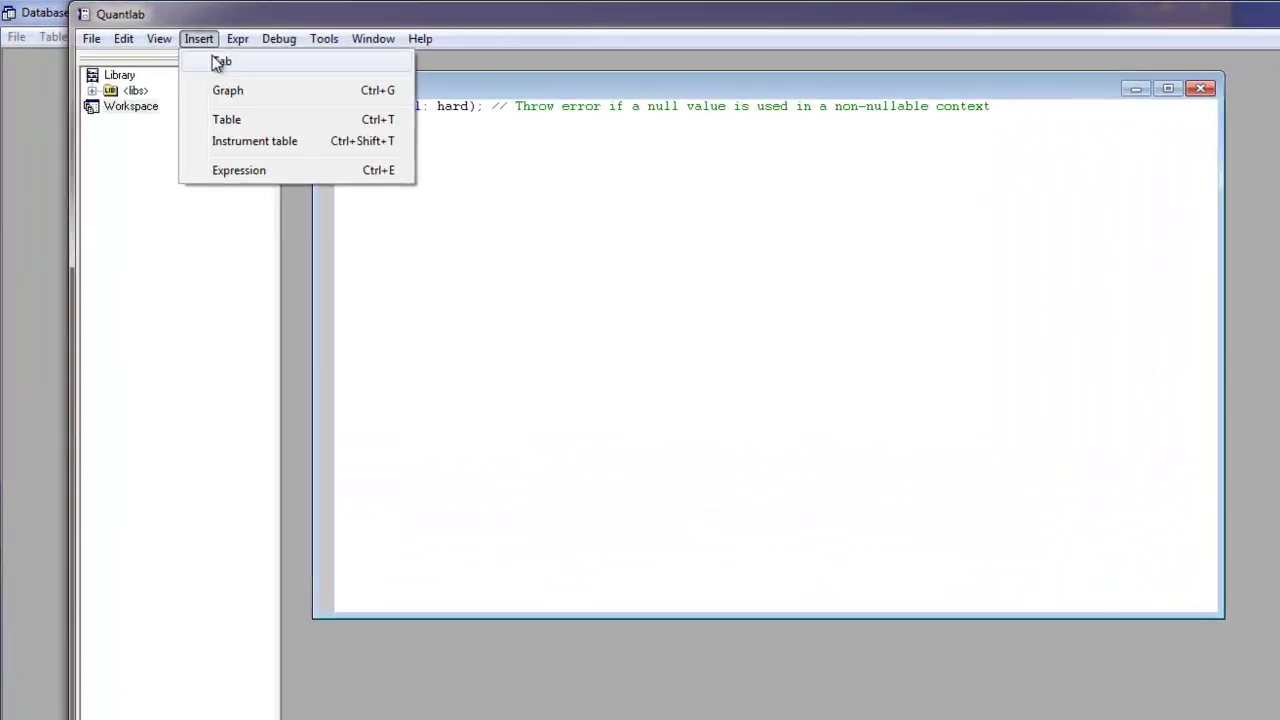
click(212, 57)
click(1001, 476)
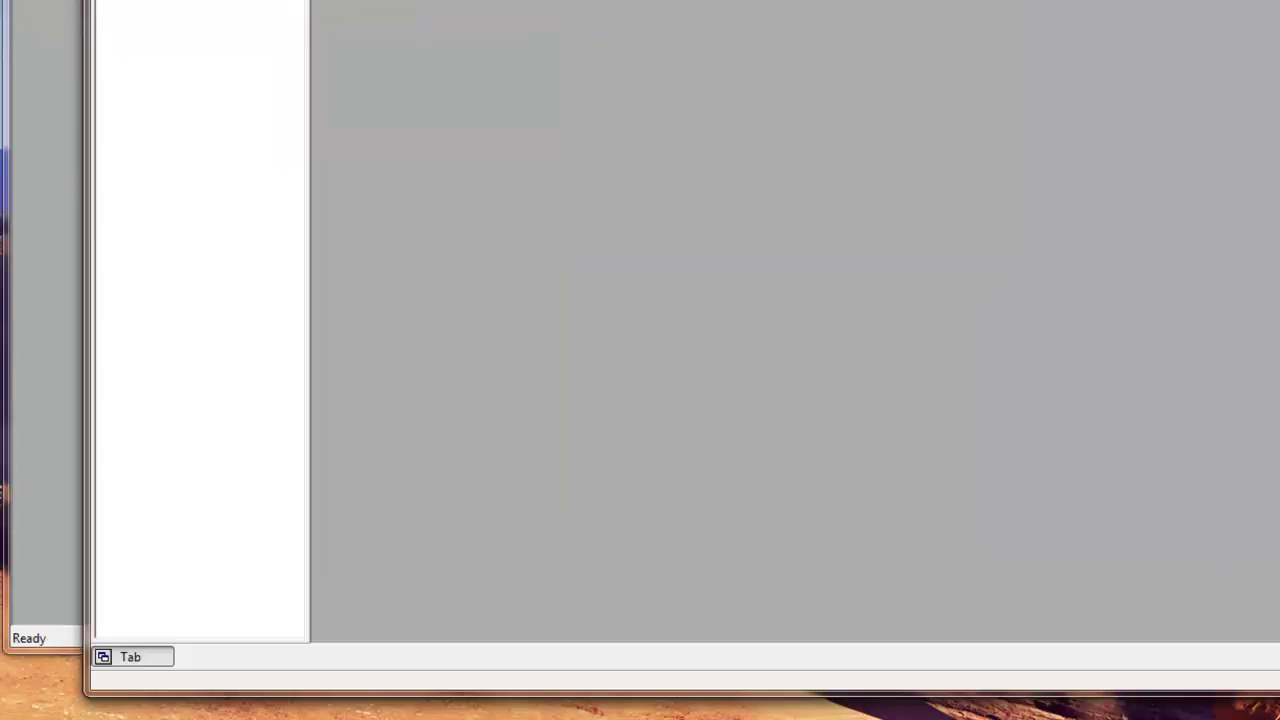
click(1080, 143)
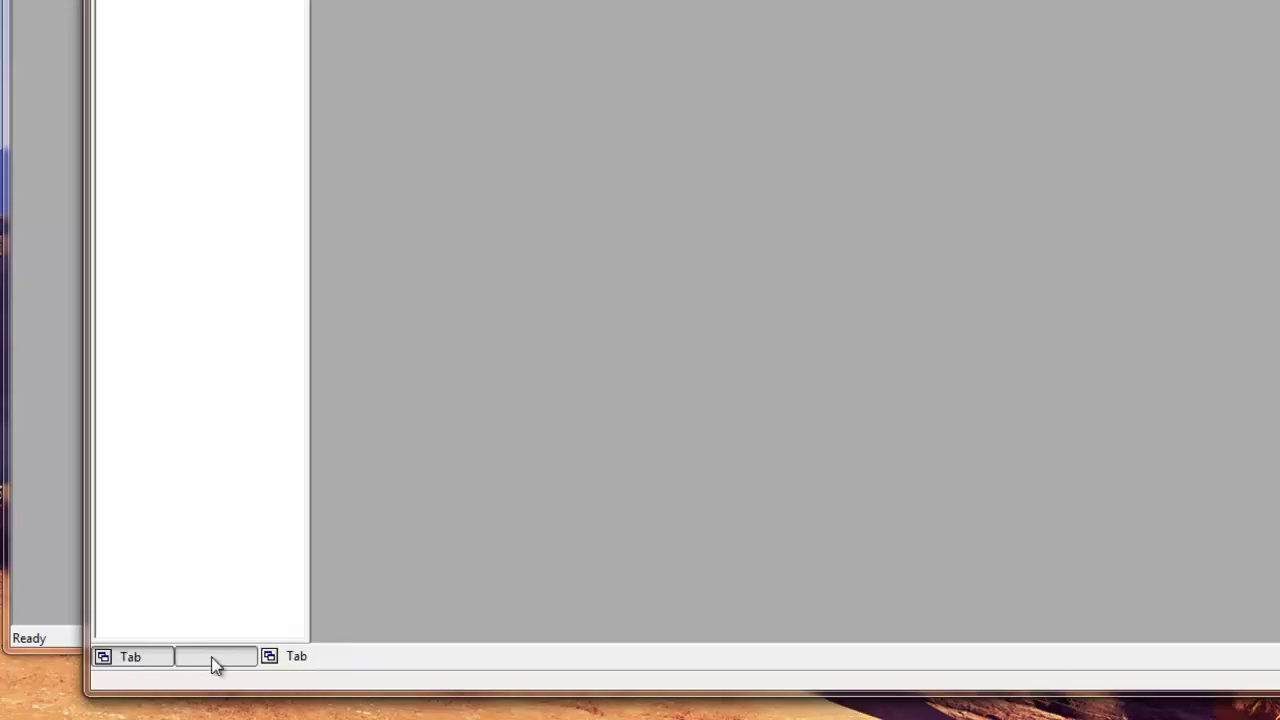
click(290, 662)
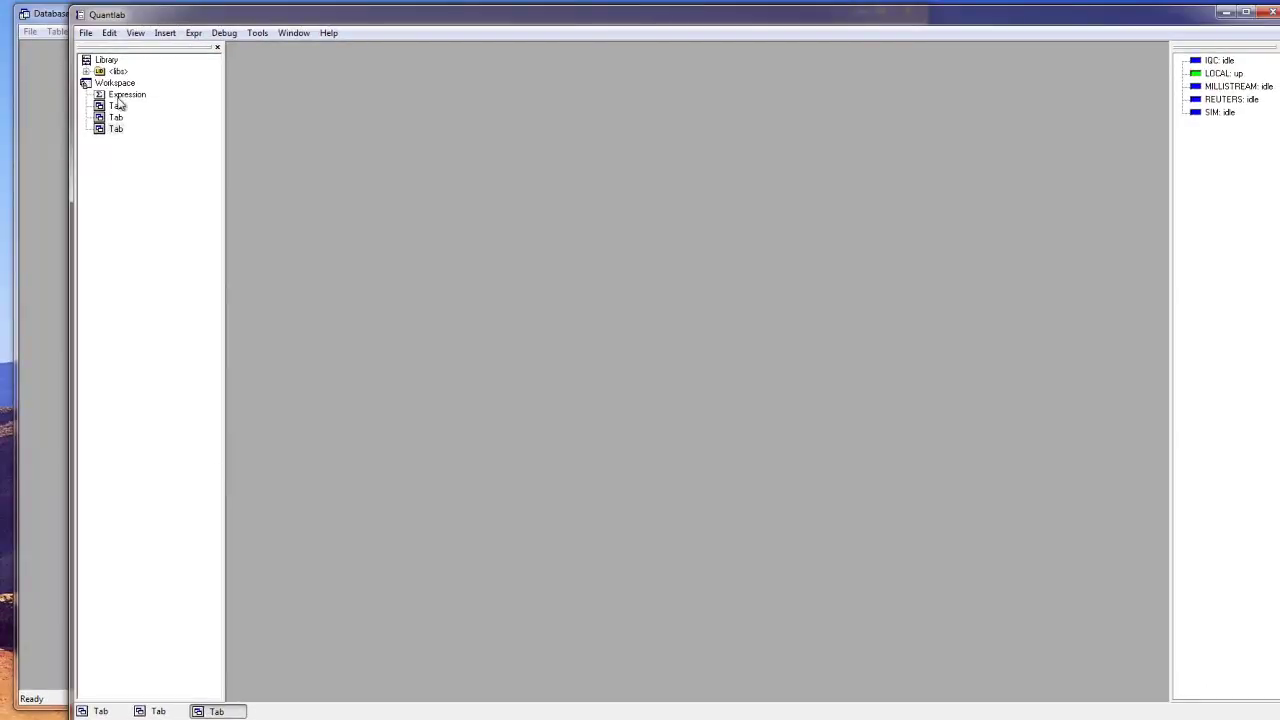
- Rename the first tab to MyTab
right_click(118, 106)
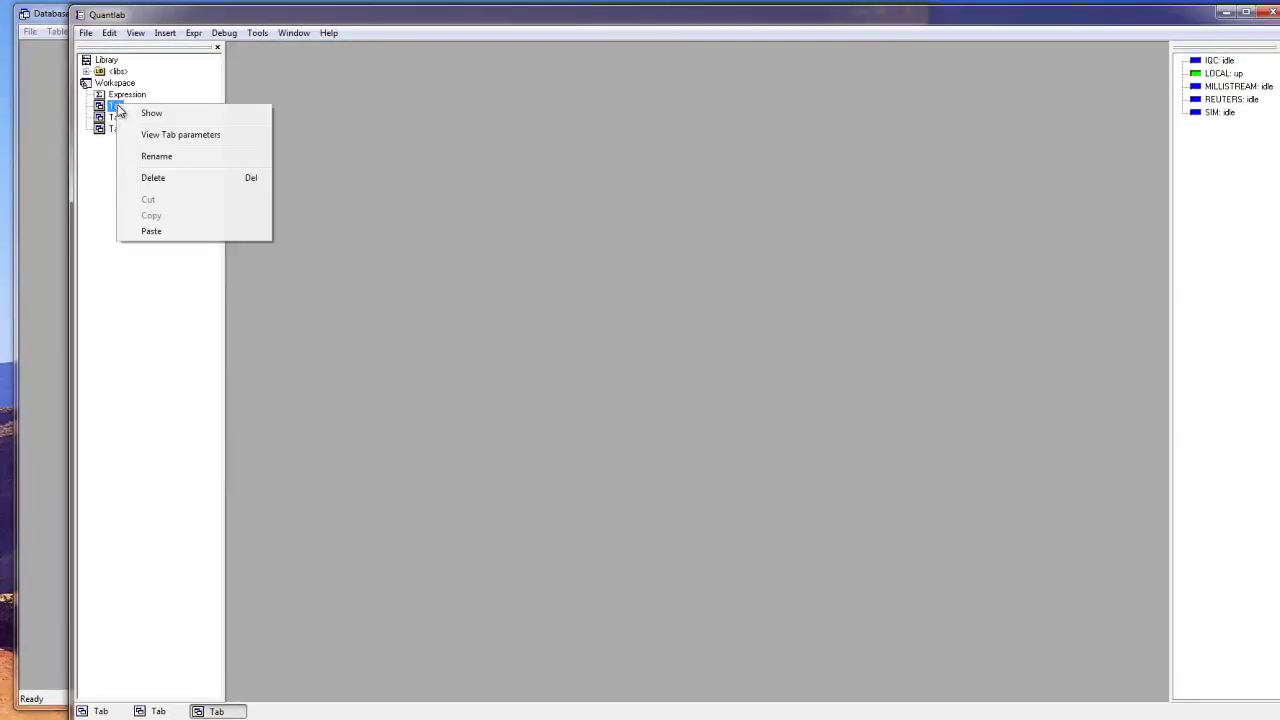
click(152, 157)
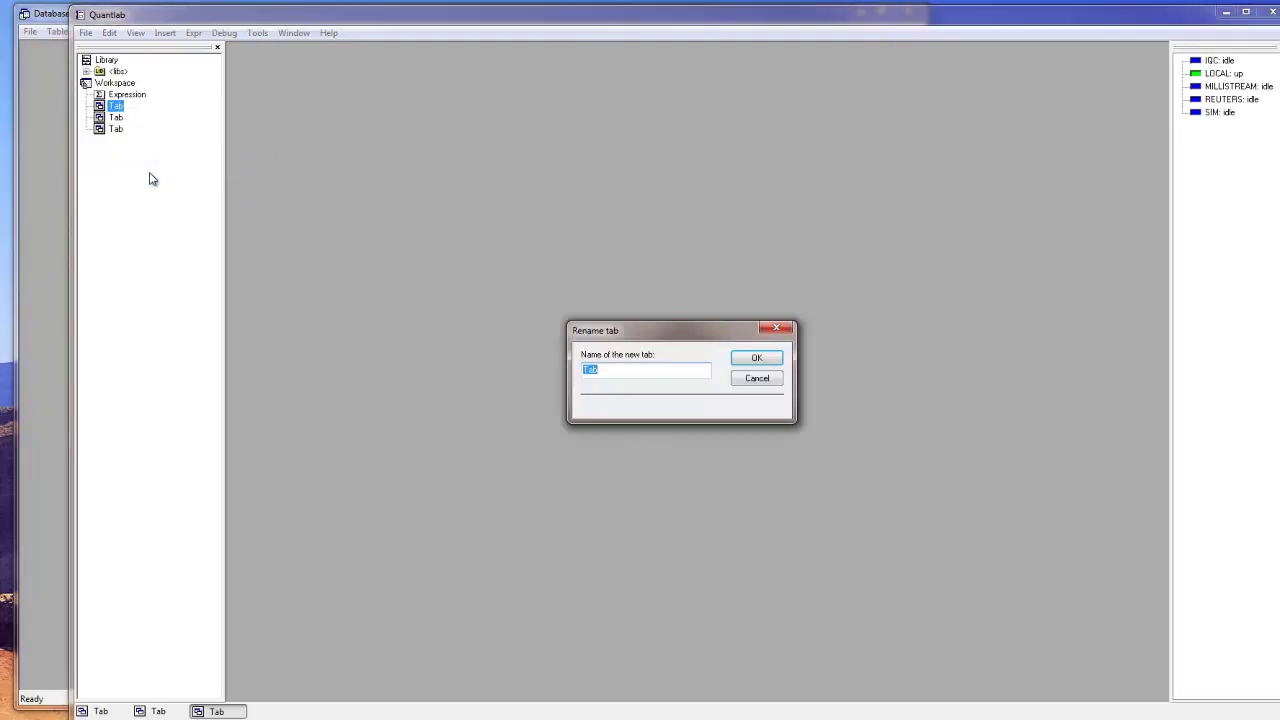
text(MyTab)
key(Return)
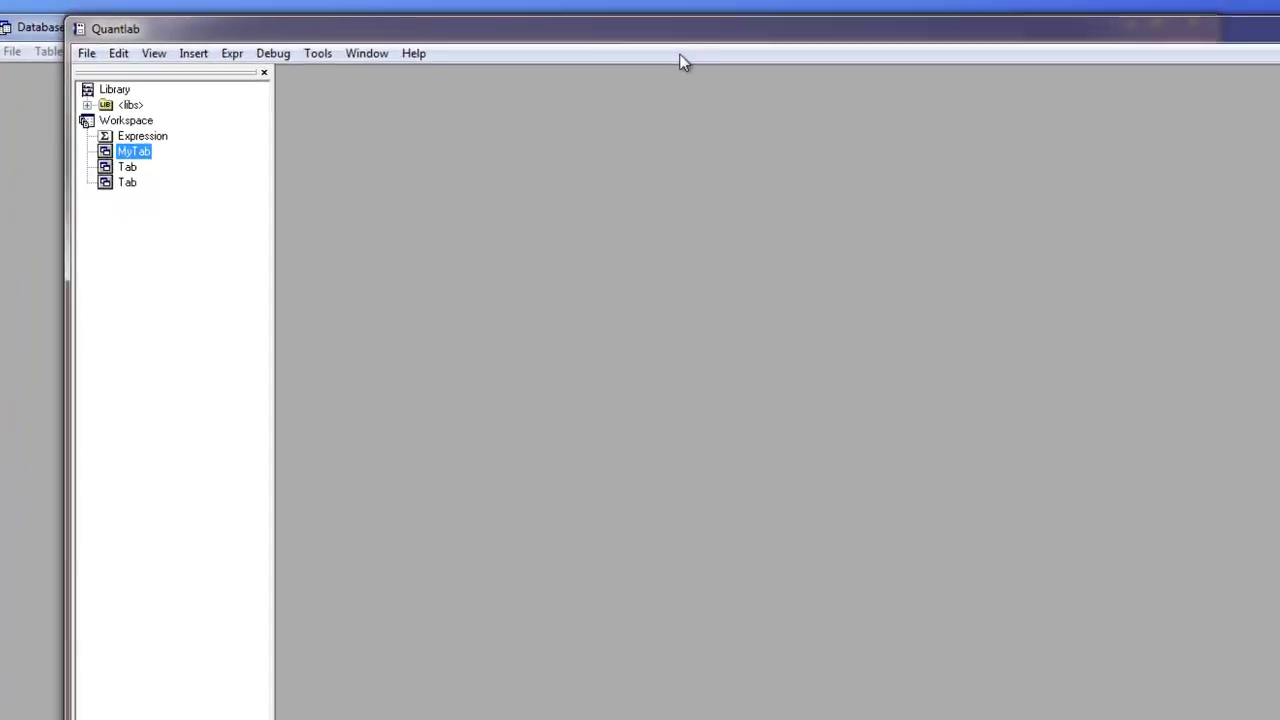
- Move the Quantlab window up slightly
drag(675, 56, 675, 31)
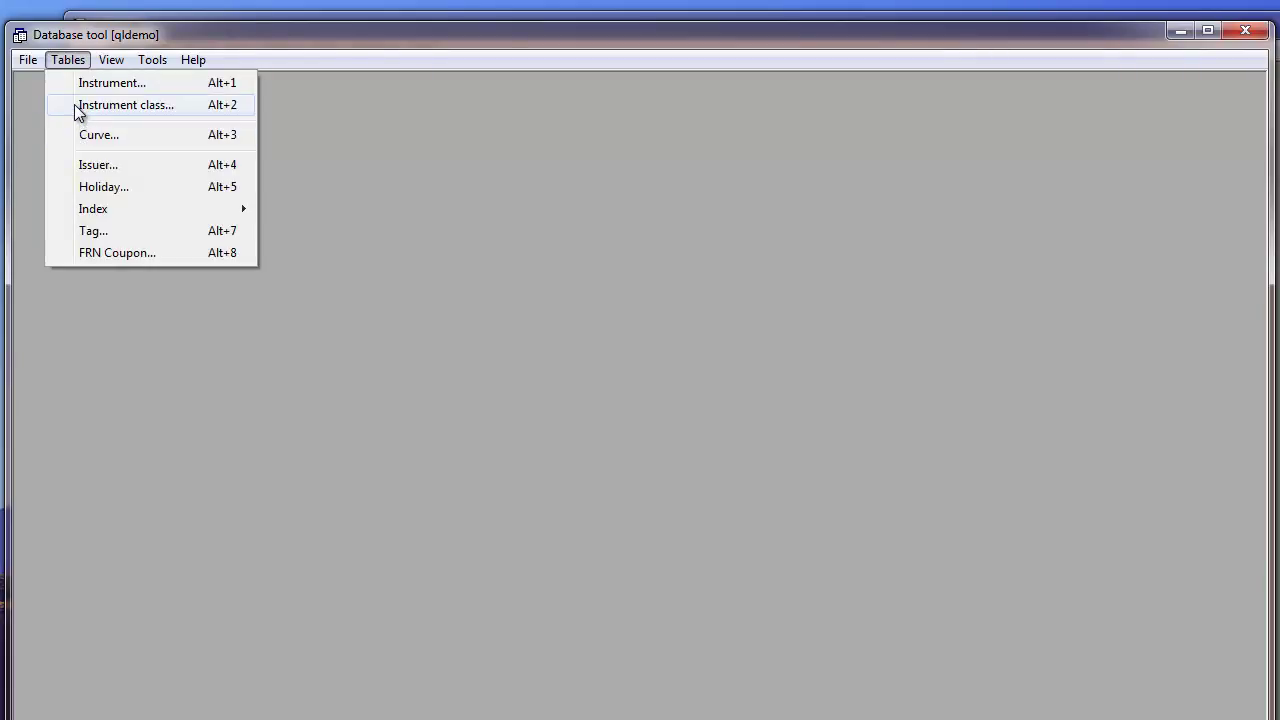
- Open the Instrument class editor, then close the Database tool with Alt+F4
click(76, 105)
drag(81, 120, 85, 114)
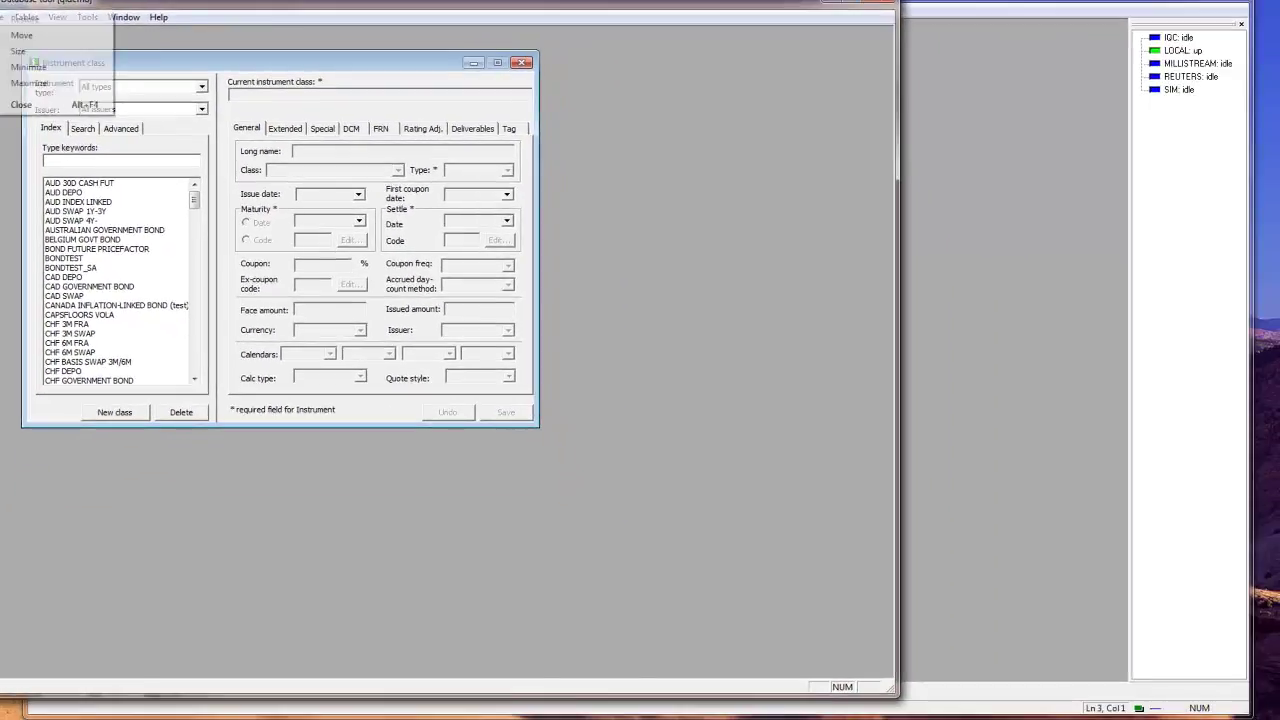
key(alt+F4)
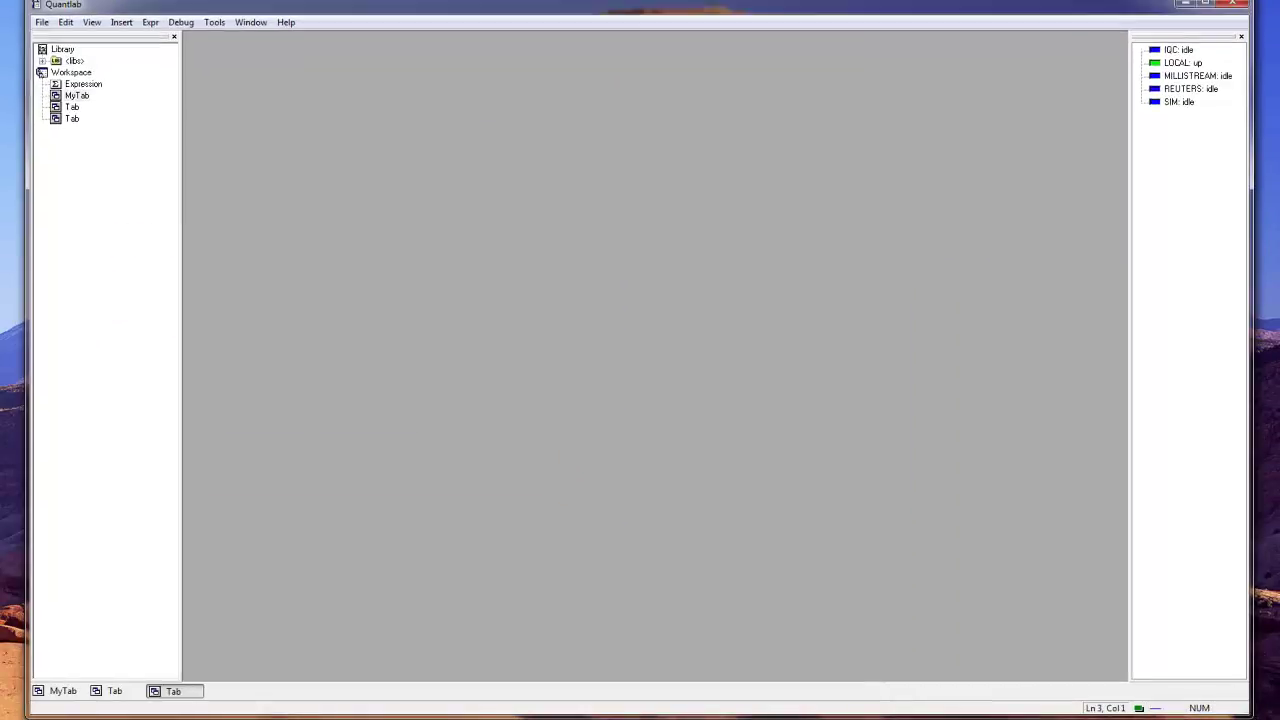